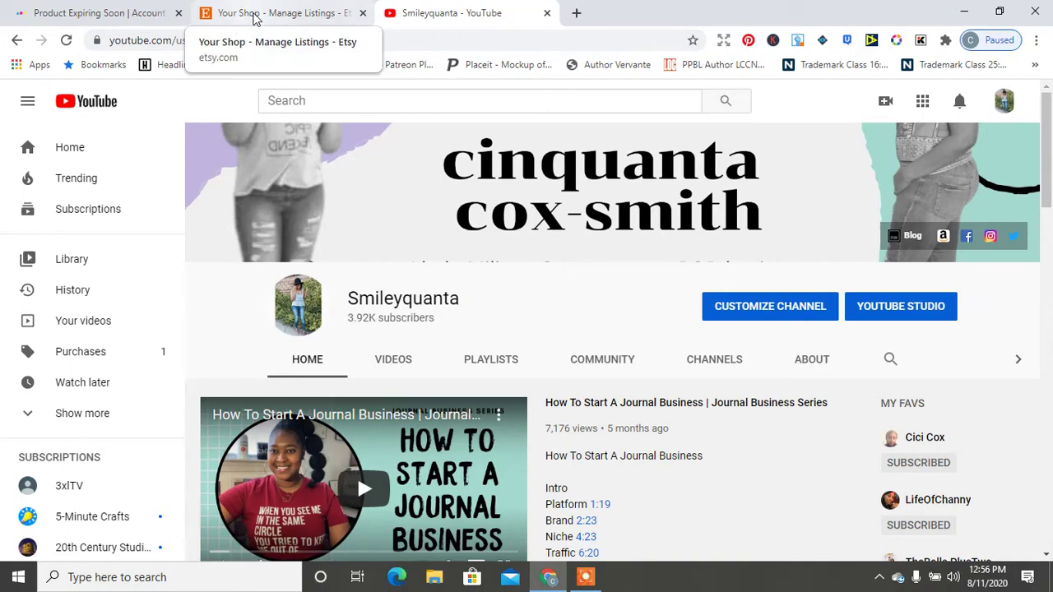
# Step: Switch to the Etsy shop's listings page and view the newly published listing
pyautogui.click(254, 15)
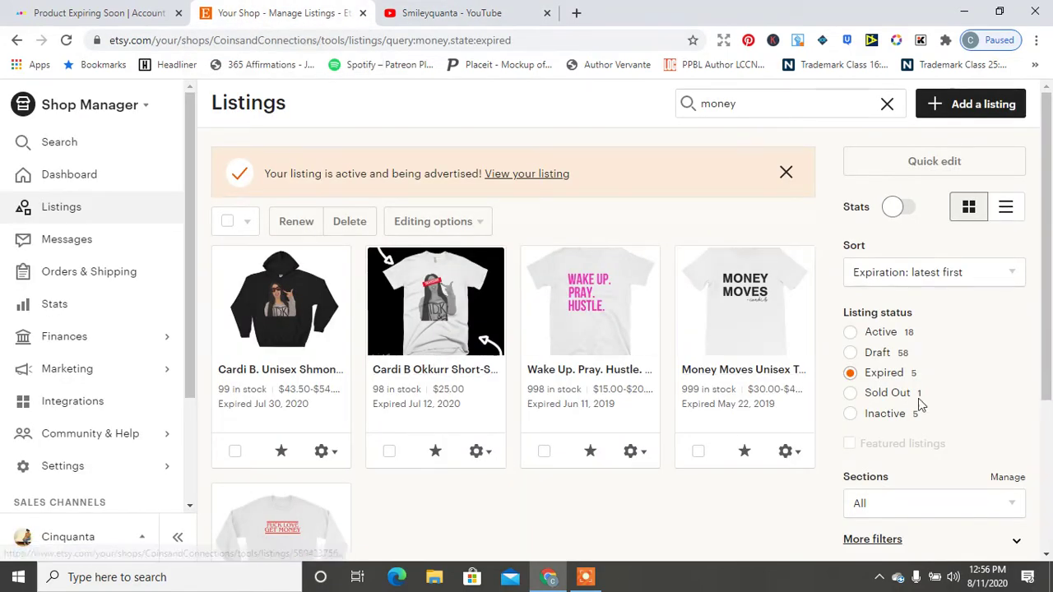
pyautogui.click(522, 175)
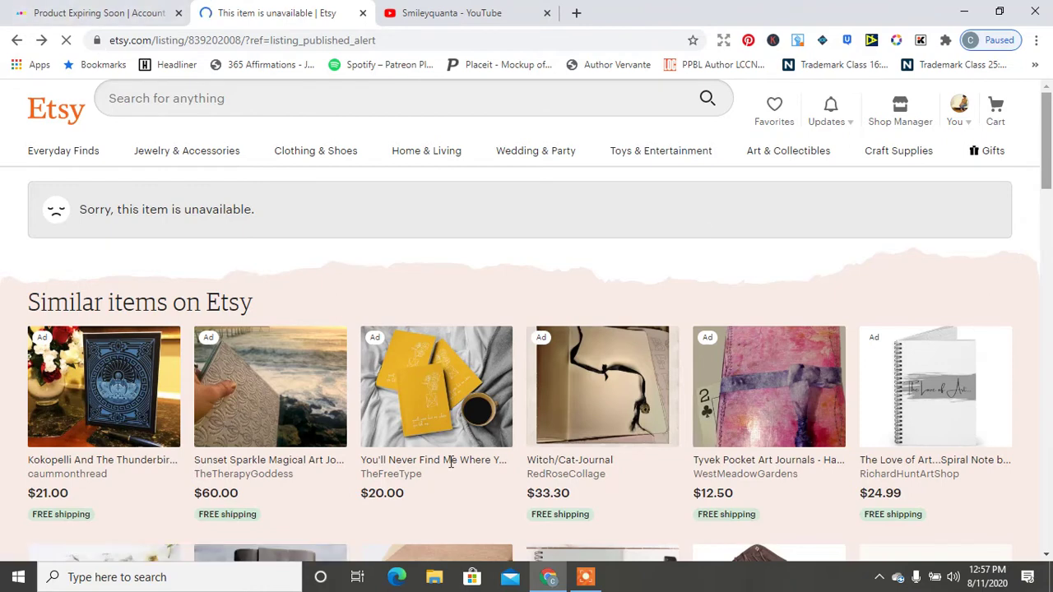
# Step: Switch to the Art of Where account, accept the cookie notice, and review the available store integrations
pyautogui.click(45, 8)
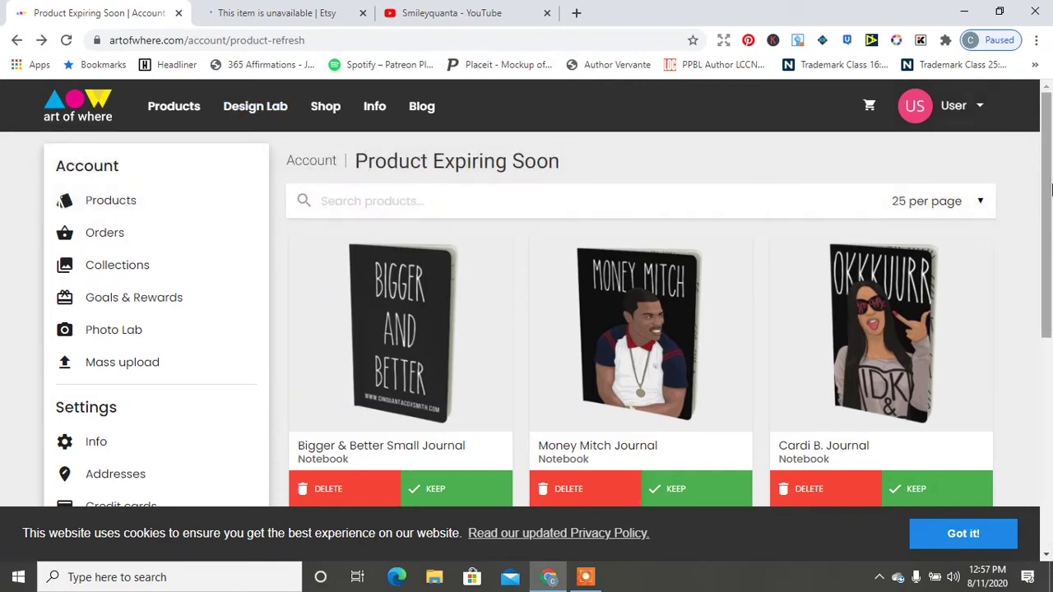
pyautogui.moveTo(1052, 191); pyautogui.dragTo(1051, 324)
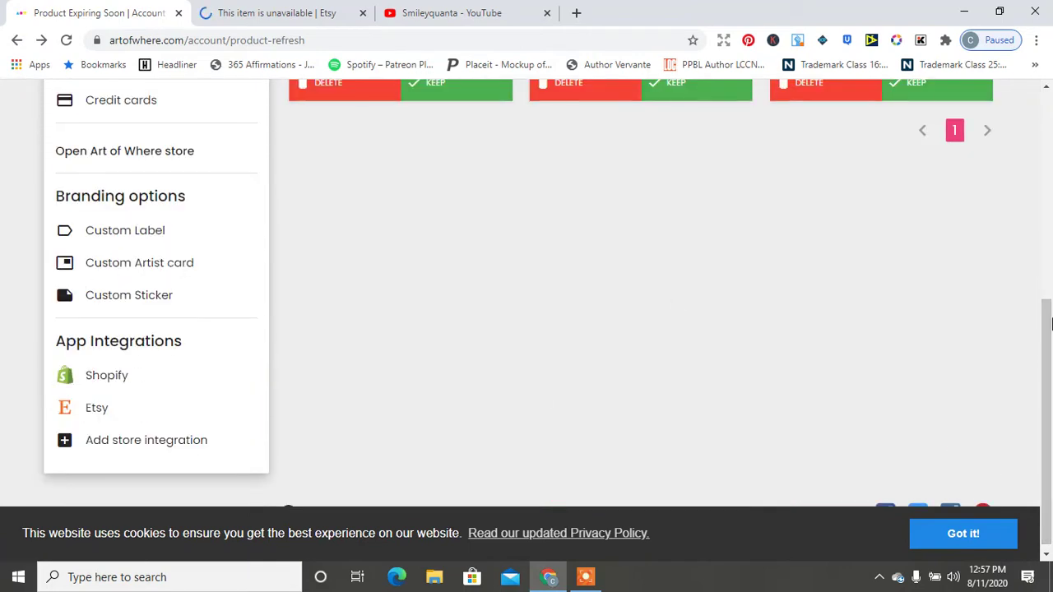
pyautogui.click(957, 535)
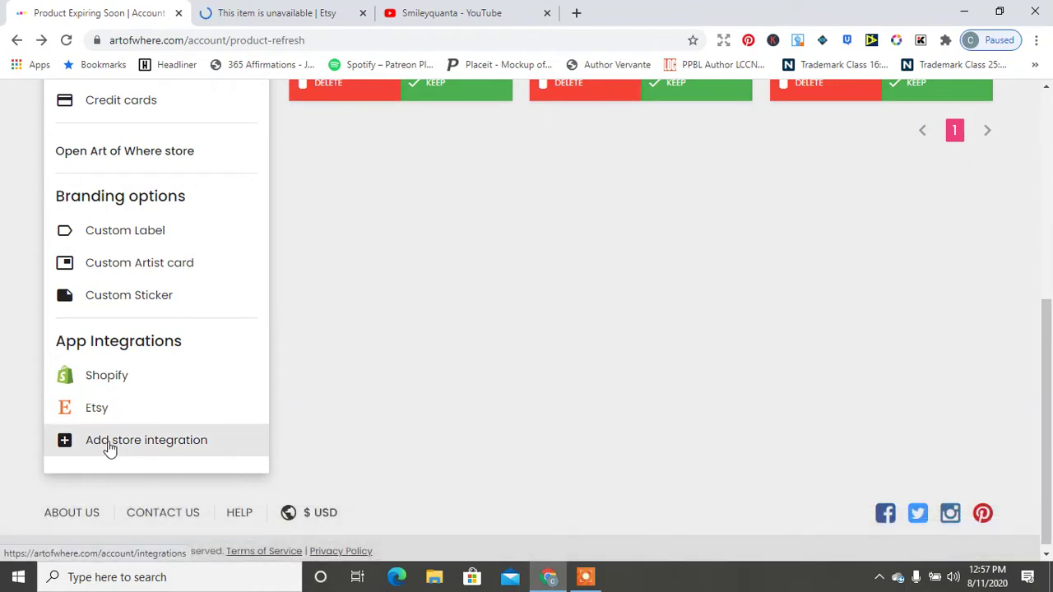
pyautogui.click(109, 448)
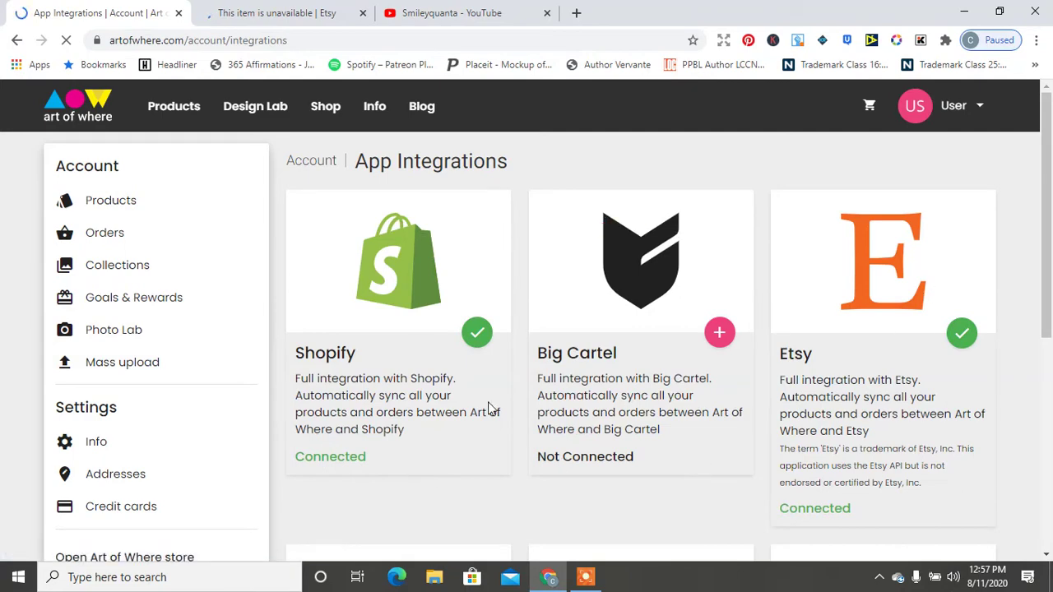
pyautogui.scroll(-2, 829, 259)
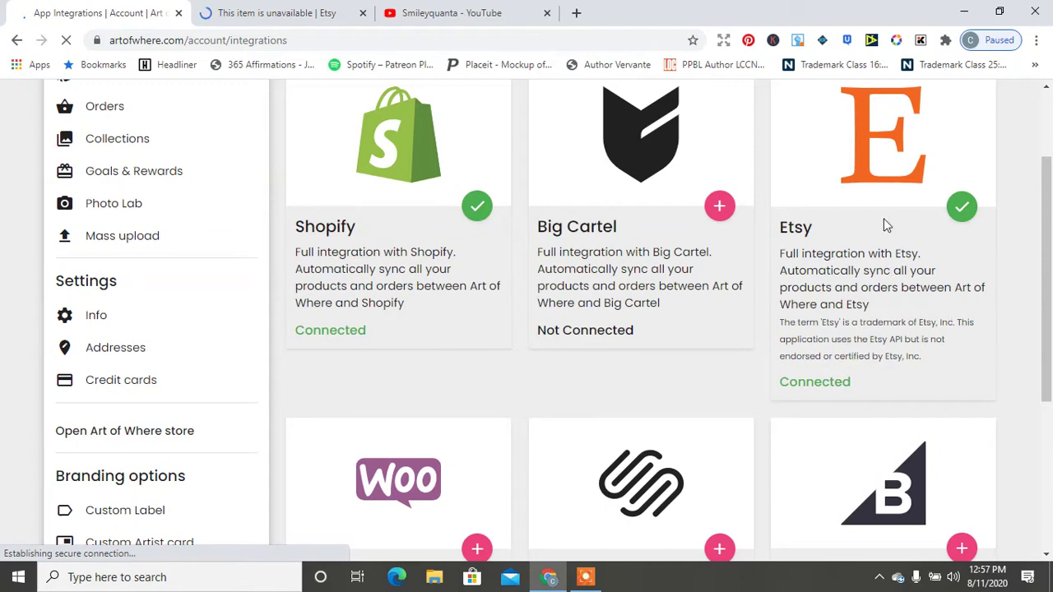
pyautogui.moveTo(1049, 269); pyautogui.dragTo(1051, 417)
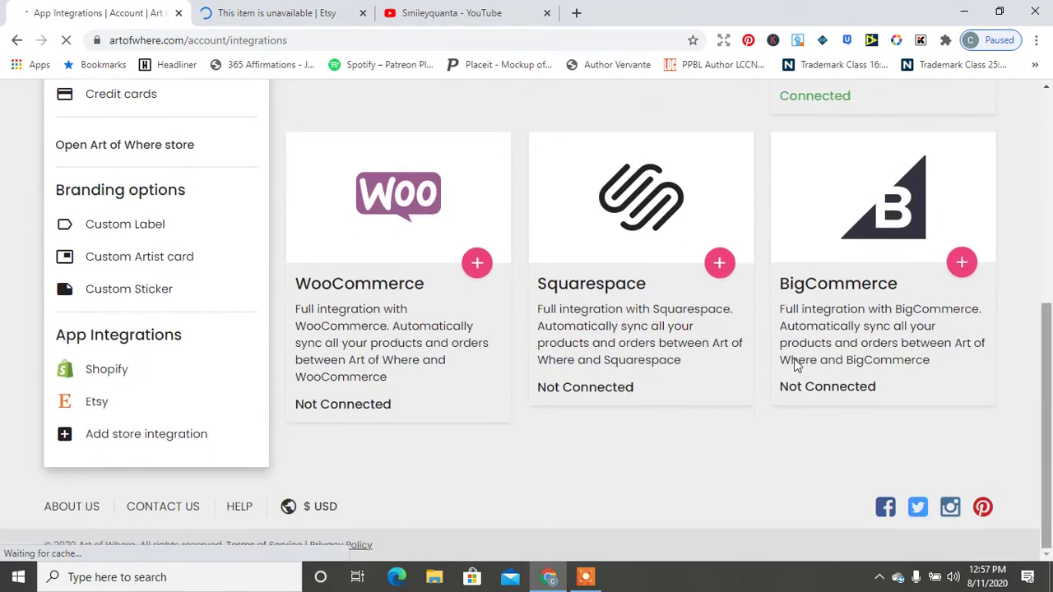
# Step: Connect the Etsy store to Art of Where and allow the application access to the Etsy account
pyautogui.click(95, 408)
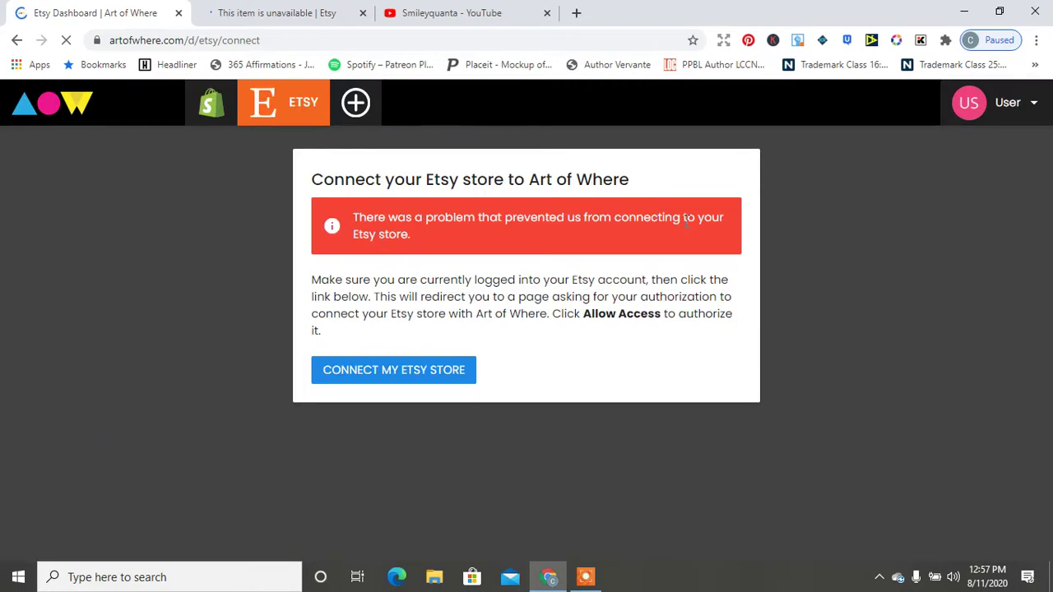
pyautogui.click(410, 381)
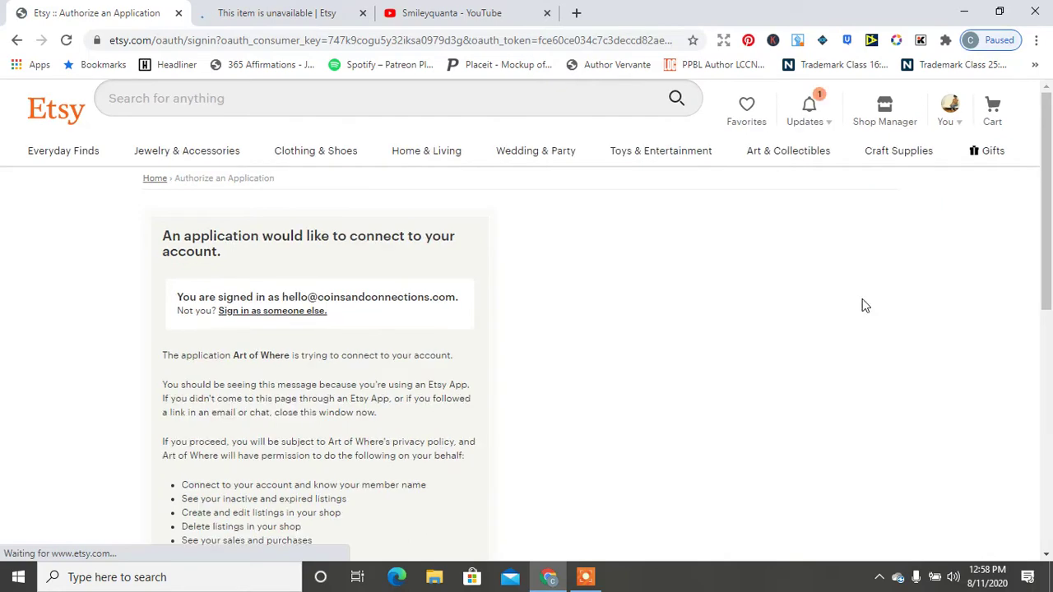
pyautogui.scroll(-4, 1047, 198)
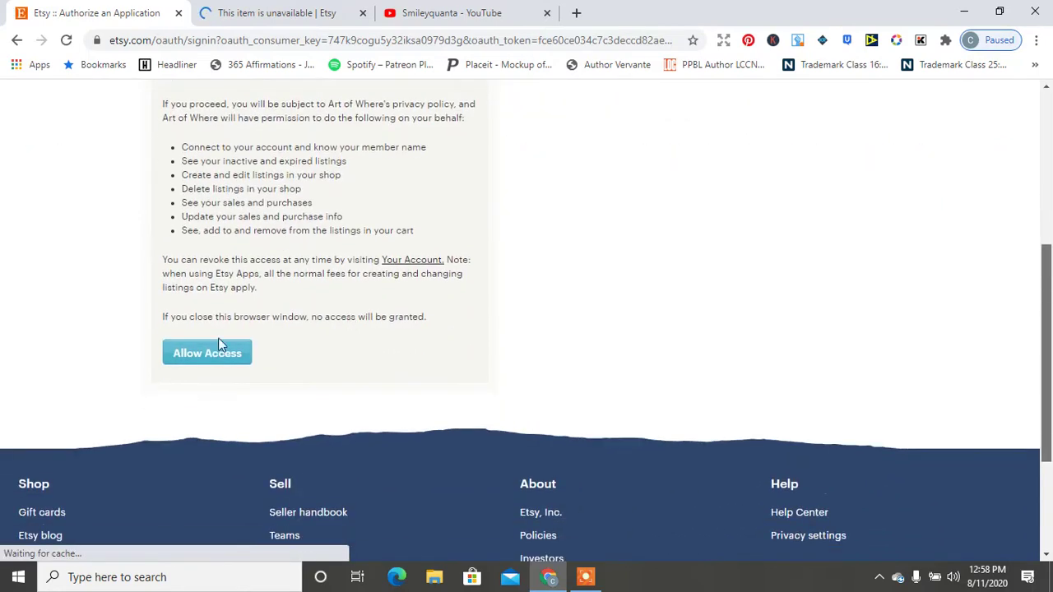
pyautogui.click(206, 355)
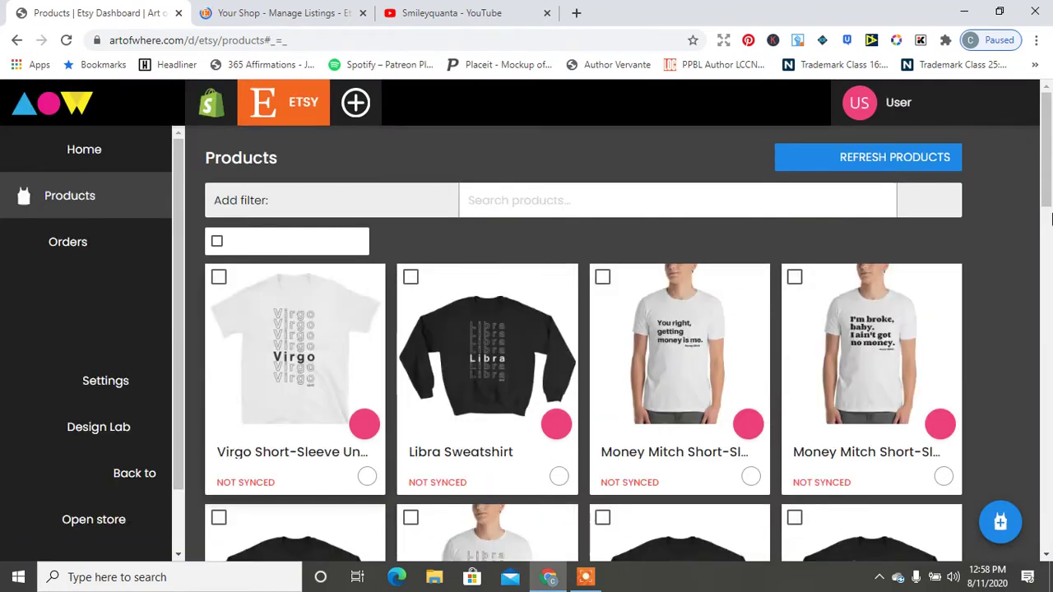
# Step: Look through the Etsy product list in the Art of Where dashboard and its sorting options
pyautogui.moveTo(1049, 157); pyautogui.dragTo(1051, 417)
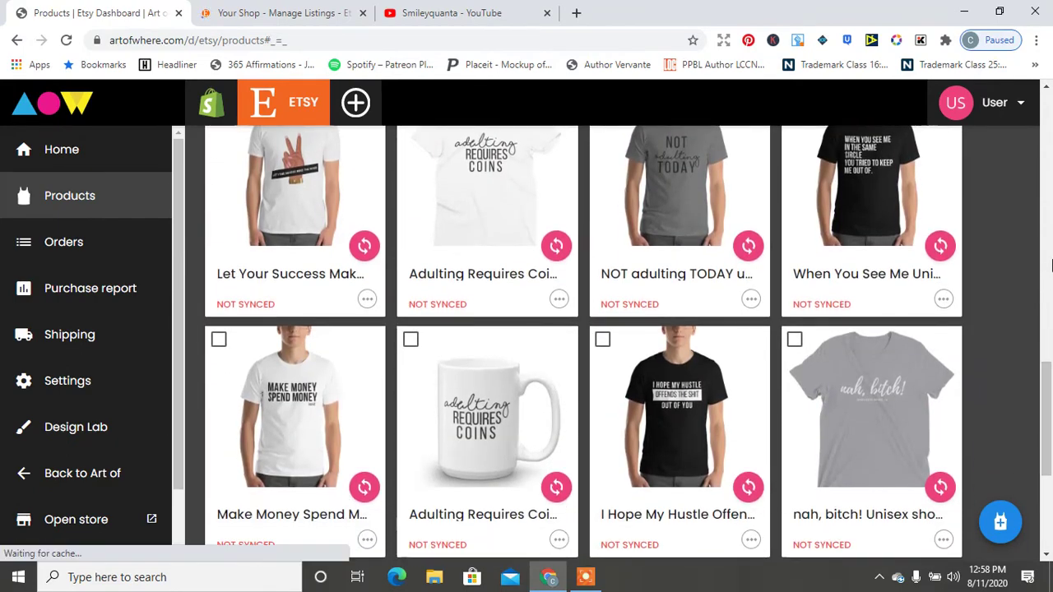
pyautogui.moveTo(1050, 403); pyautogui.dragTo(1051, 122)
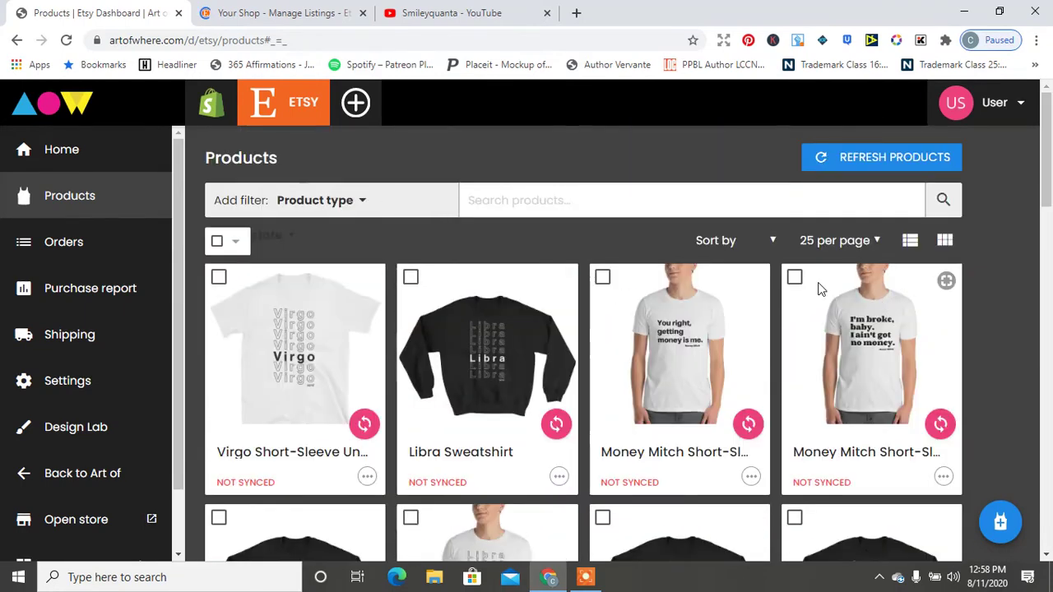
pyautogui.click(768, 241)
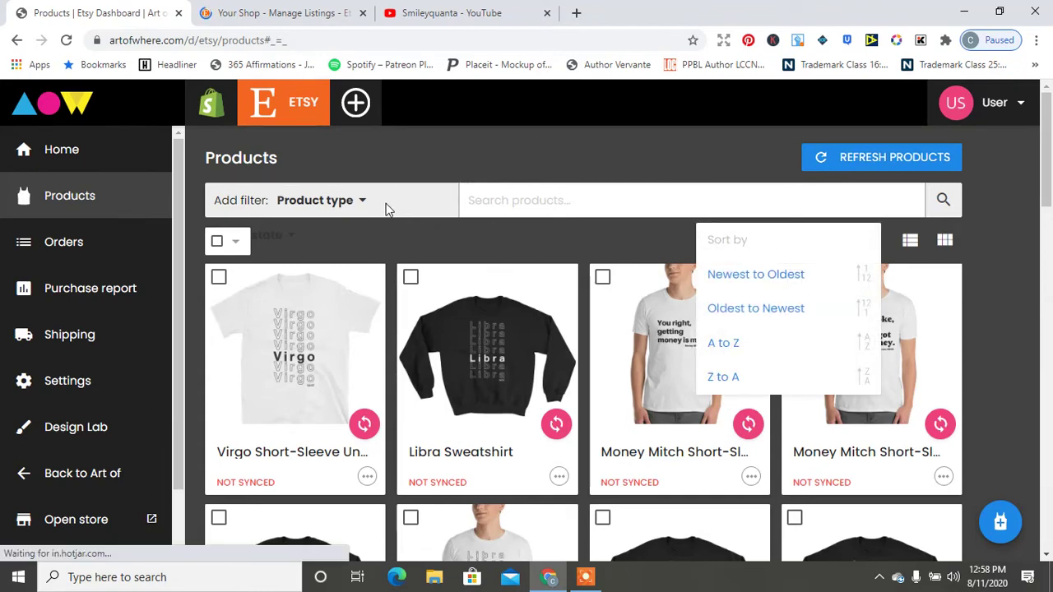
# Step: Filter the Etsy products by the Mugs product type
pyautogui.click(360, 207)
pyautogui.click(361, 207)
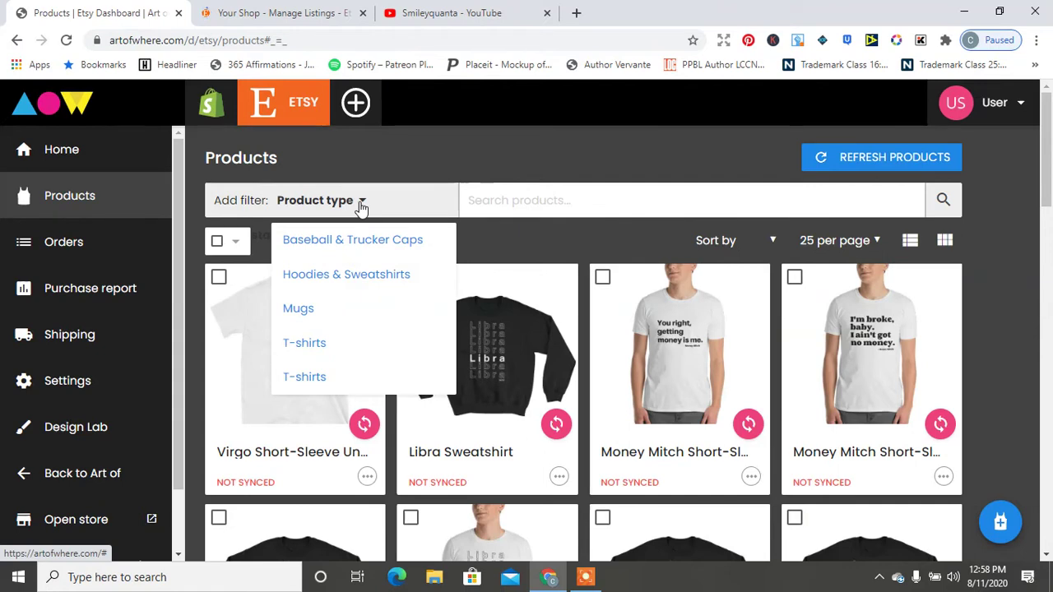
pyautogui.click(301, 310)
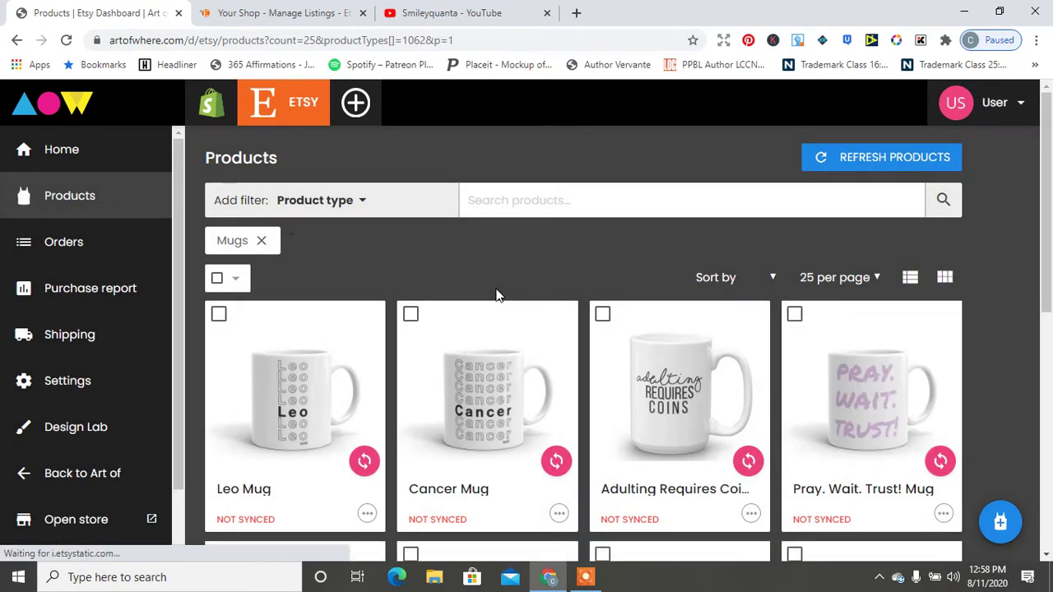
# Step: Open product syncing for the Bag Secured Mug, check the Home Decor category for a match, and return to the product list
pyautogui.scroll(-4, 1045, 283)
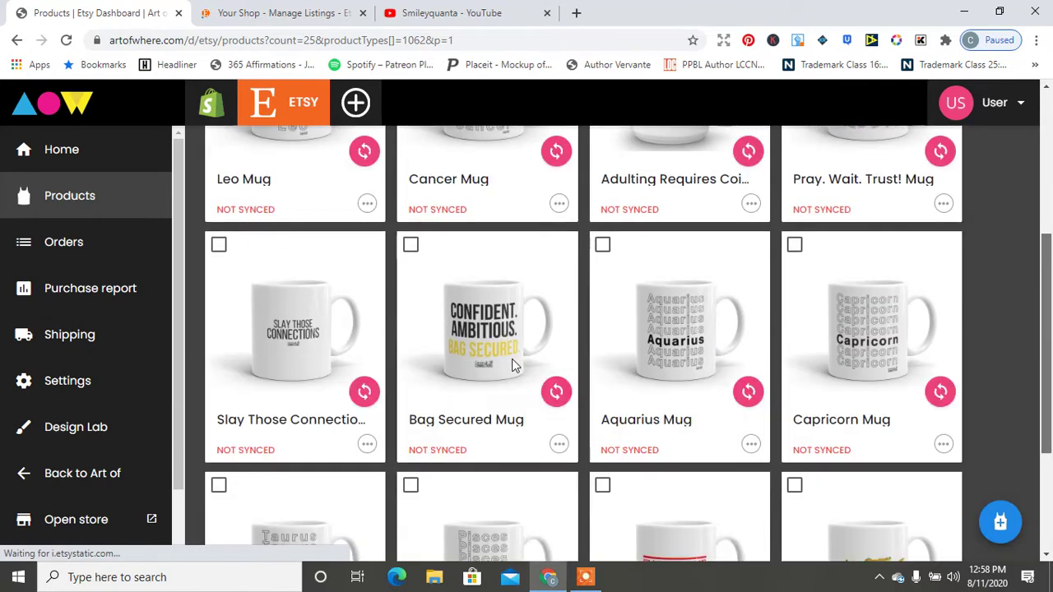
pyautogui.click(558, 395)
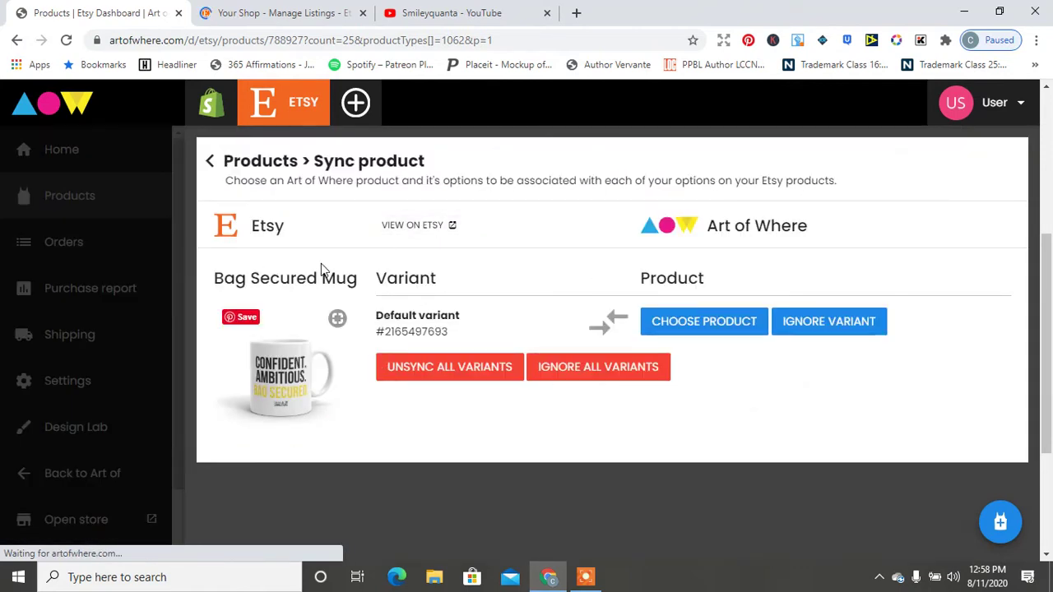
pyautogui.click(720, 326)
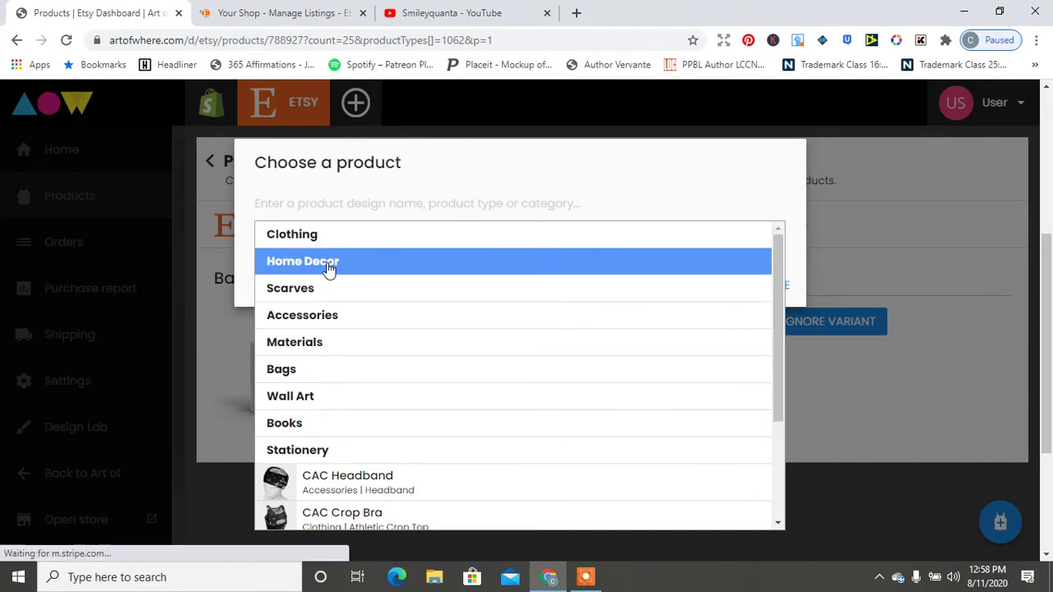
pyautogui.click(329, 269)
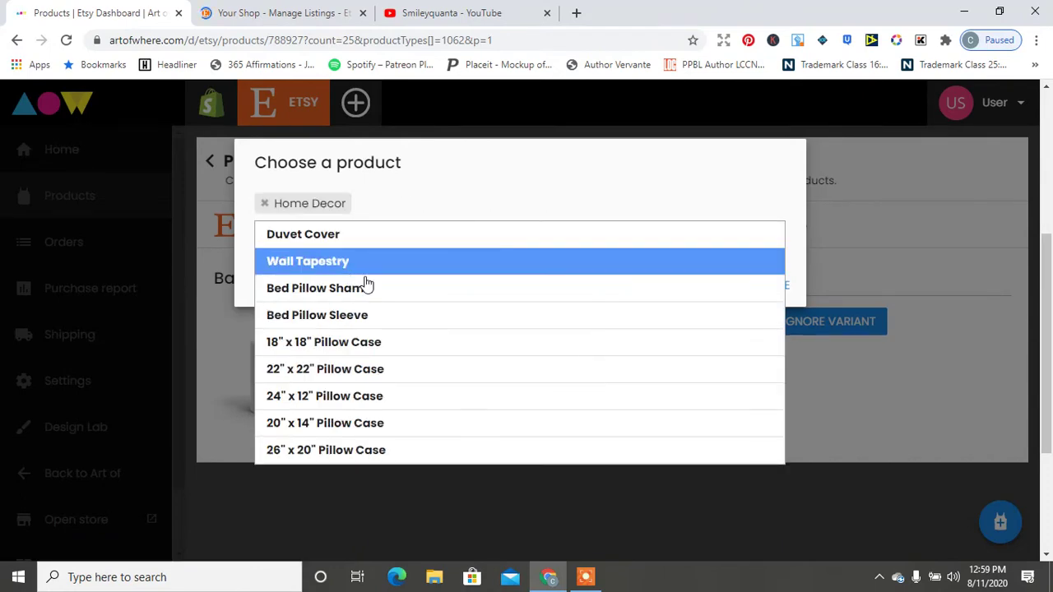
pyautogui.click(264, 205)
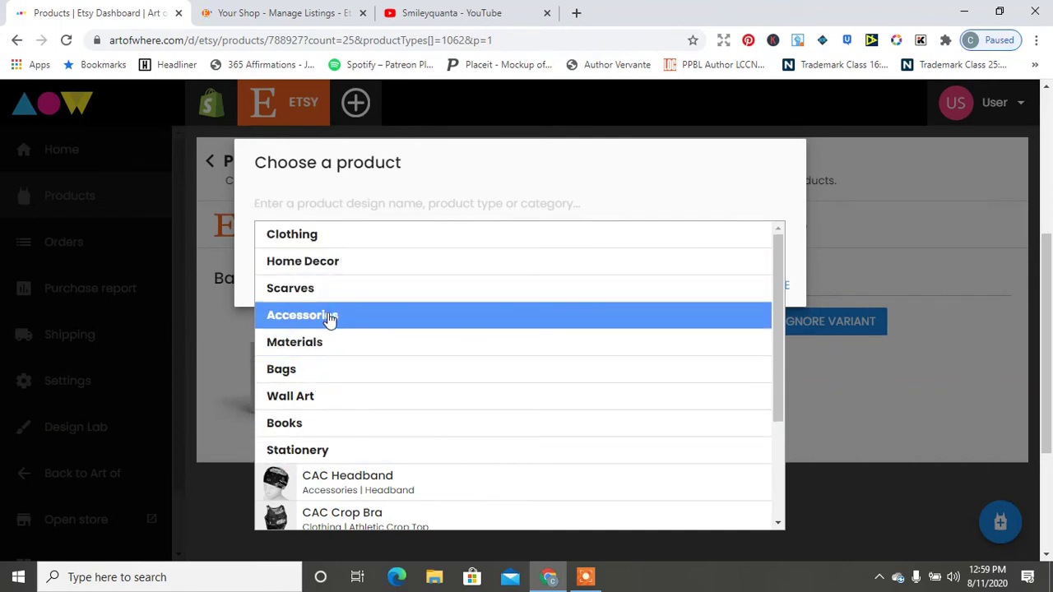
pyautogui.click(868, 227)
pyautogui.click(210, 163)
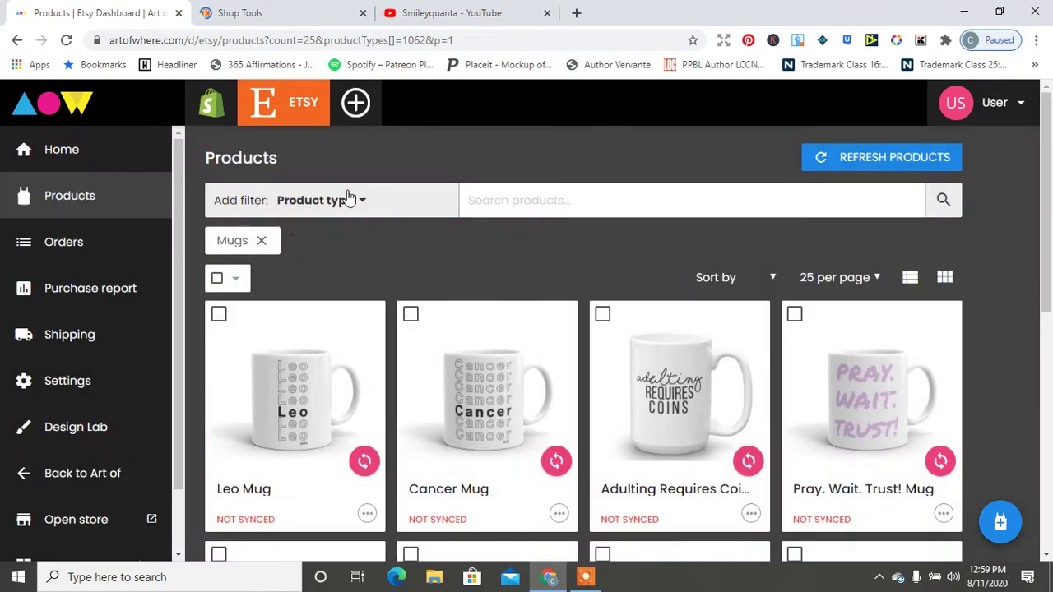
# Step: Clear the Mugs filter and open product syncing for the black "nah, bitch!" Short-Sleeve Unisex T-Shirt
pyautogui.click(261, 240)
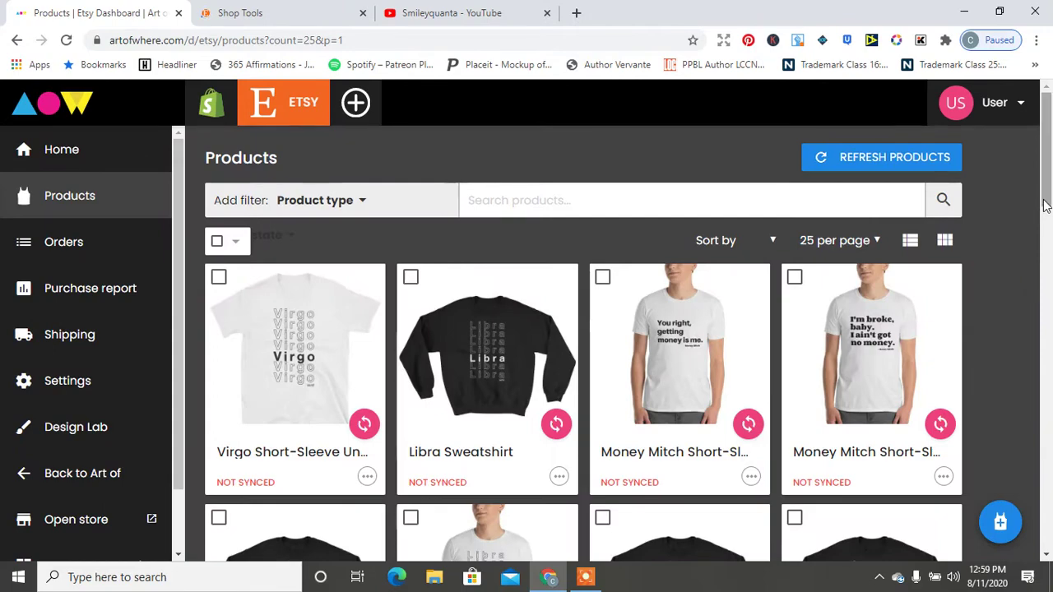
pyautogui.scroll(-2, 1047, 238)
pyautogui.moveTo(1049, 238); pyautogui.dragTo(1049, 382)
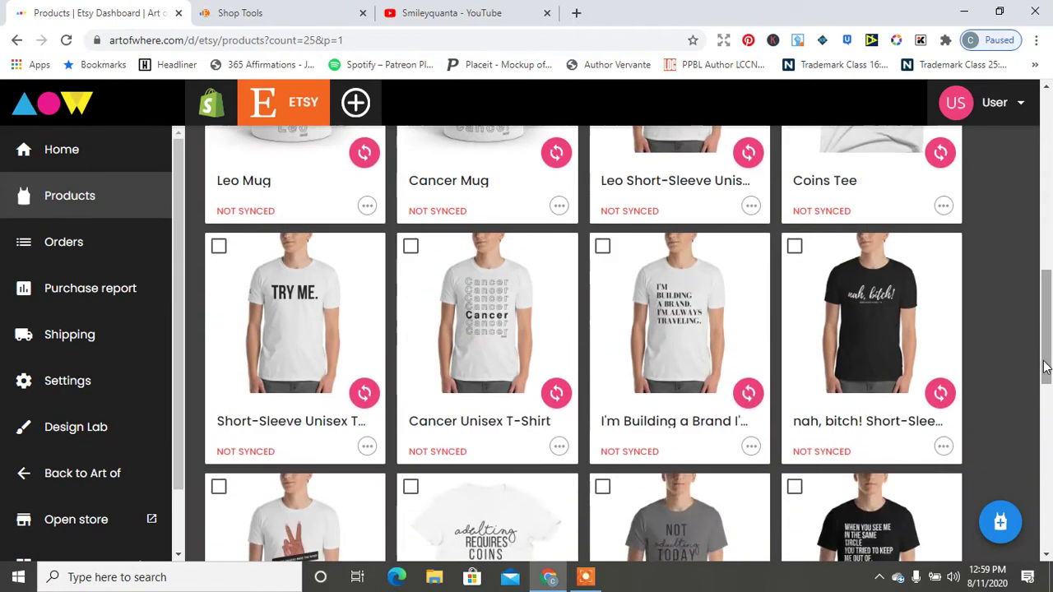
pyautogui.click(941, 396)
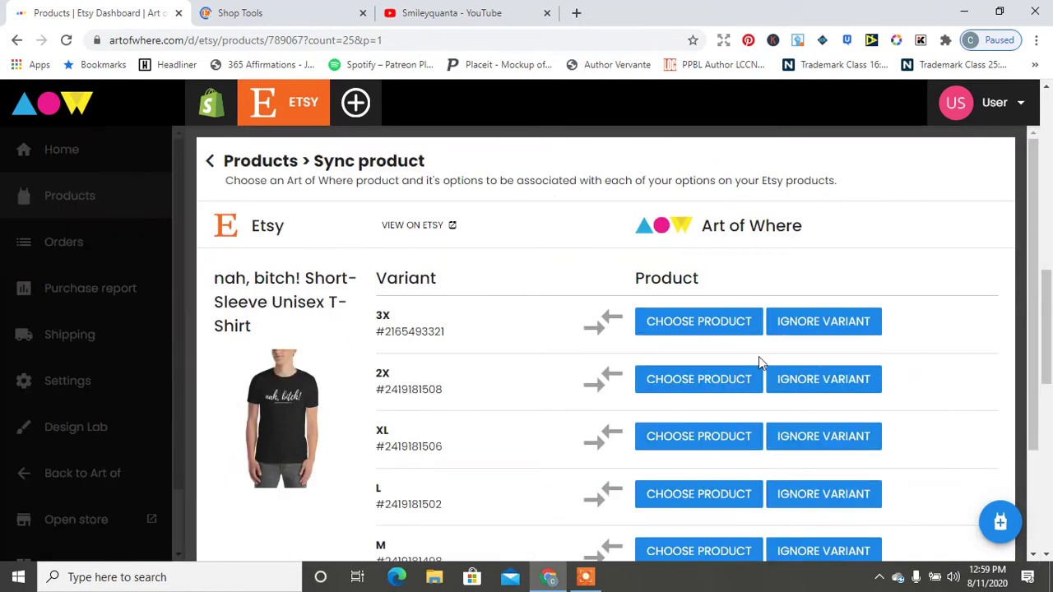
# Step: Check the Accessories category among the products that can be matched to the T-shirt's 3X variant
pyautogui.click(700, 324)
pyautogui.click(341, 207)
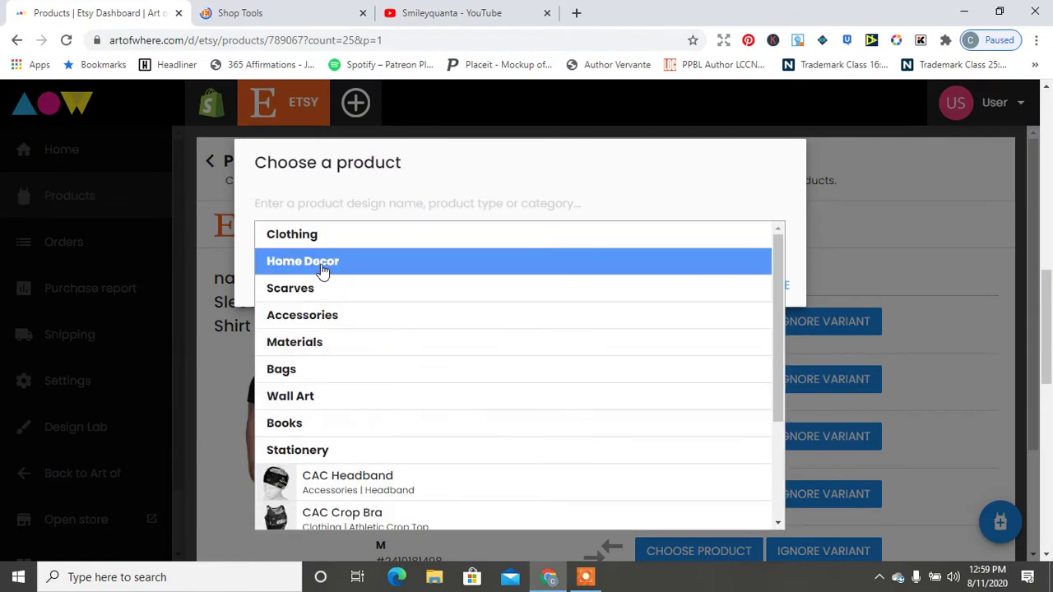
pyautogui.click(321, 315)
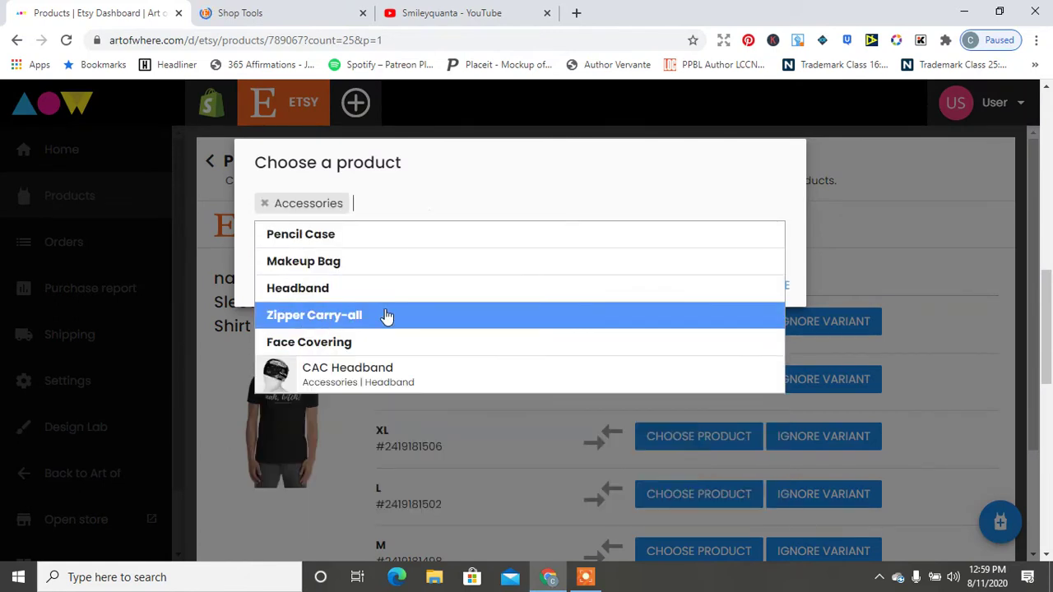
pyautogui.click(265, 205)
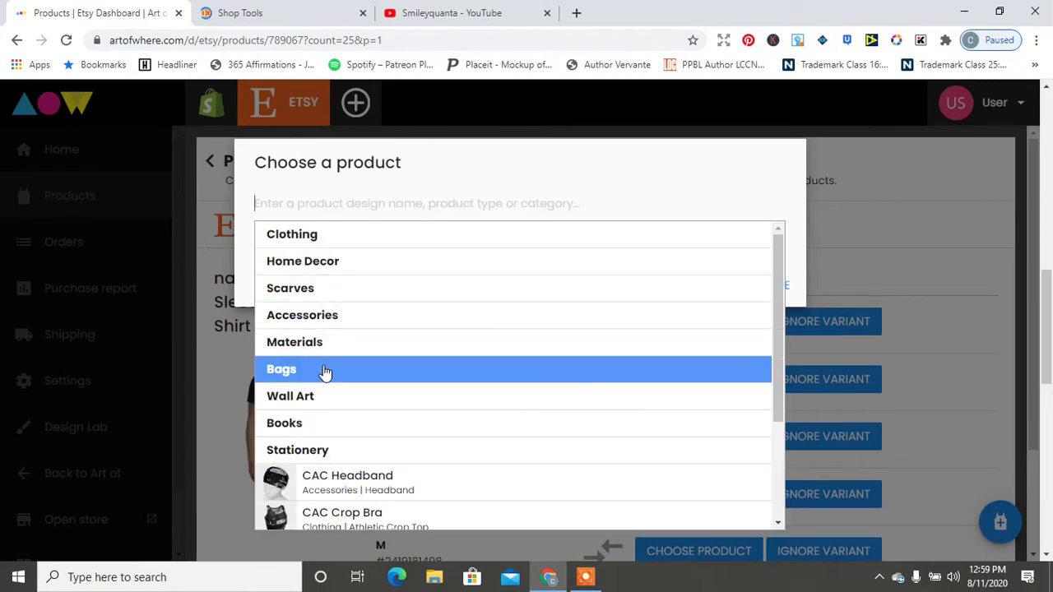
# Step: Try to sync the T-shirt's 3X variant with the Unisex Tee from the Clothing category, and return to the product list
pyautogui.click(337, 234)
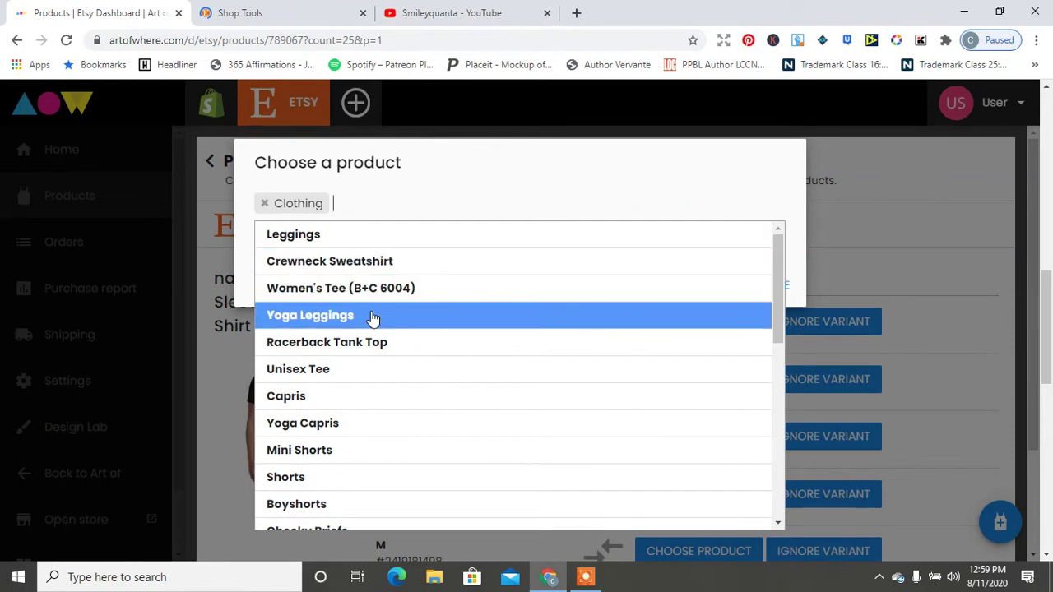
pyautogui.click(354, 373)
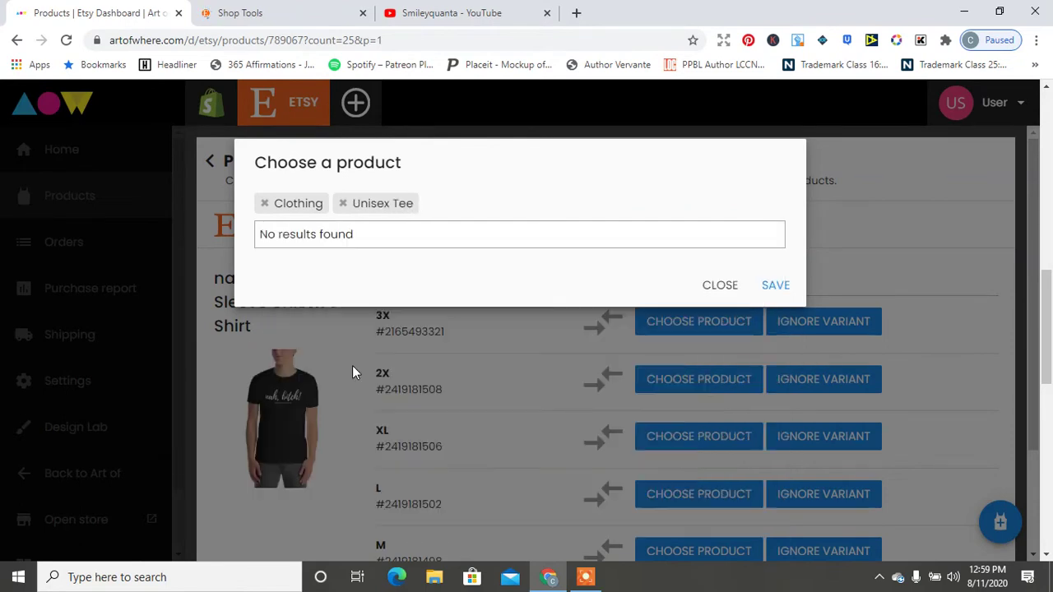
pyautogui.click(774, 288)
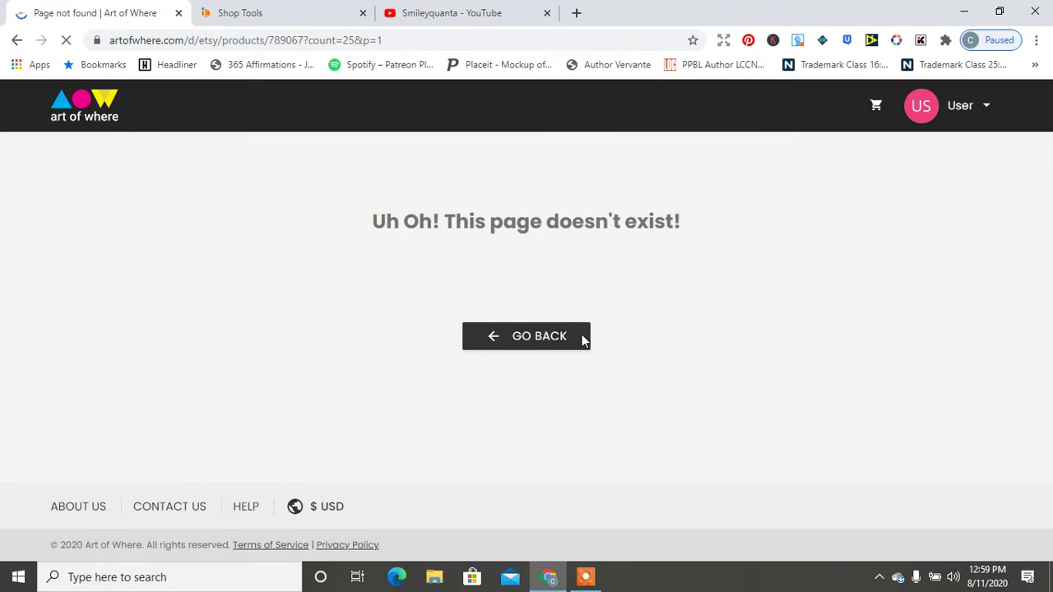
pyautogui.click(551, 340)
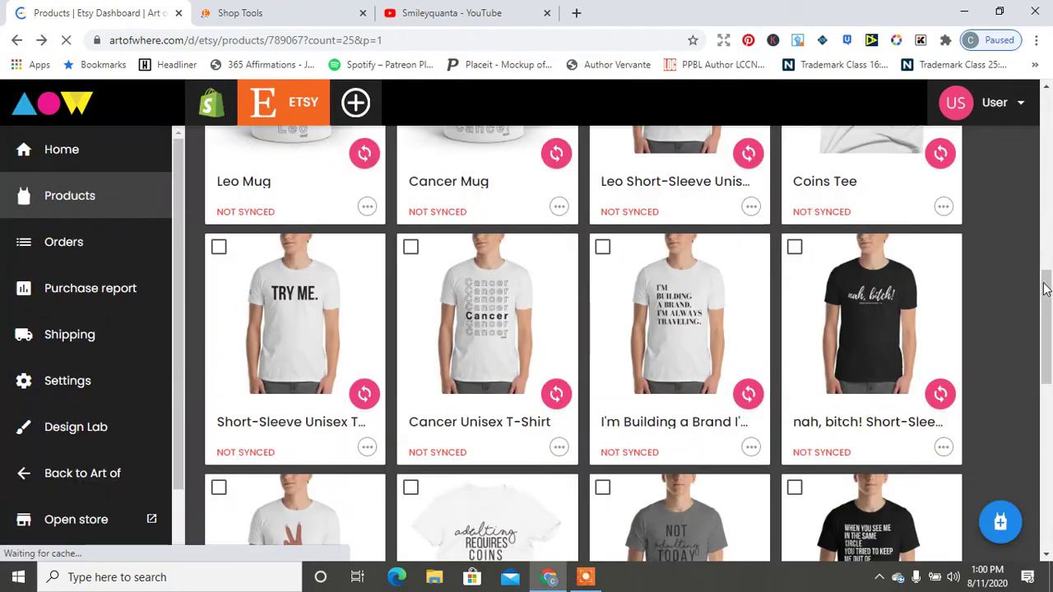
pyautogui.moveTo(1045, 309); pyautogui.dragTo(1052, 117)
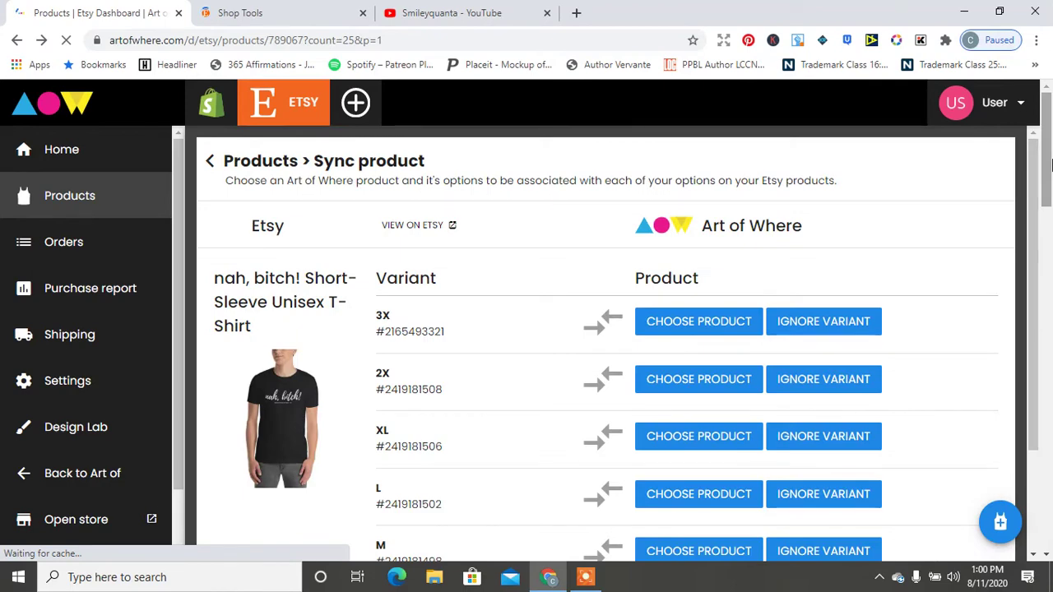
pyautogui.click(212, 162)
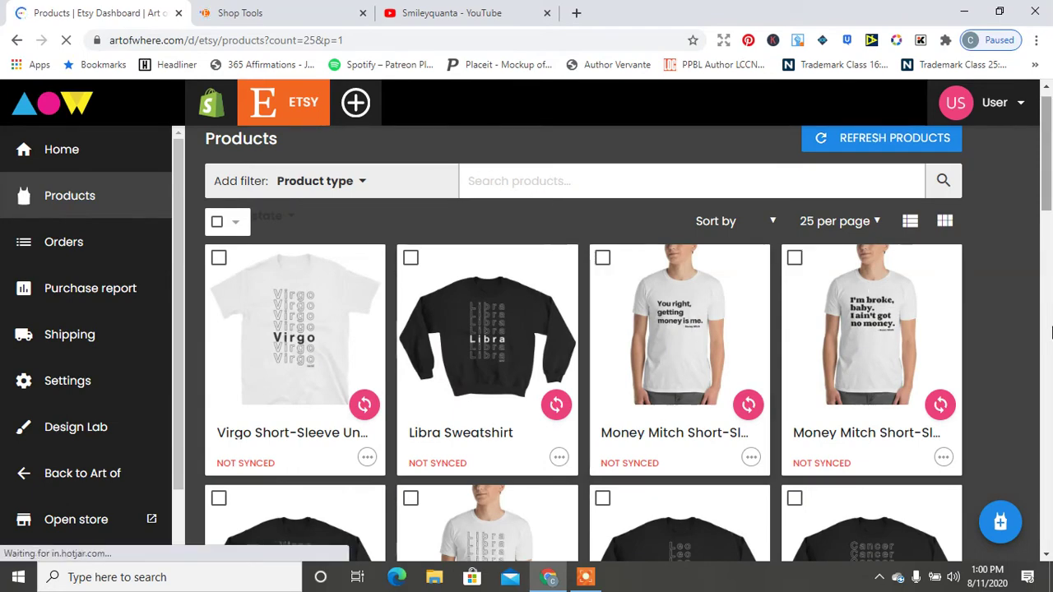
pyautogui.scroll(-17, 1052, 332)
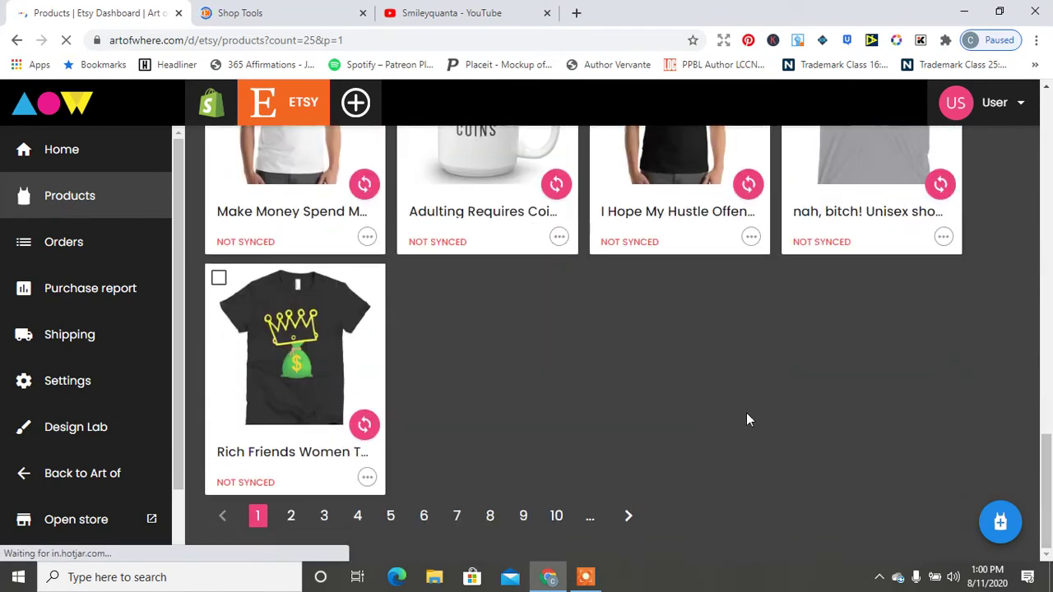
pyautogui.scroll(17, 1047, 445)
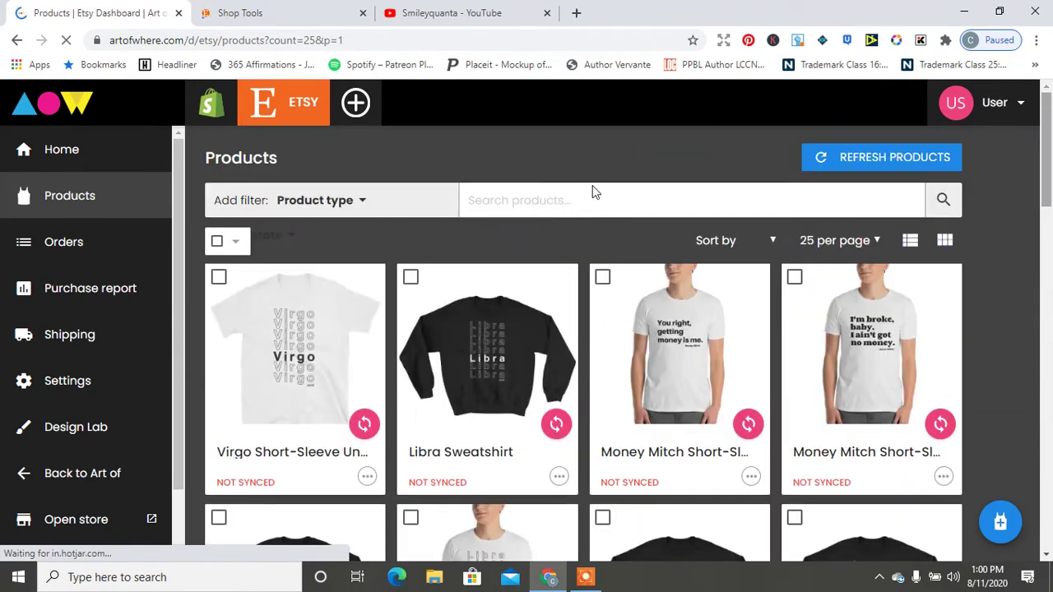
pyautogui.click(513, 198)
pyautogui.write('bui')
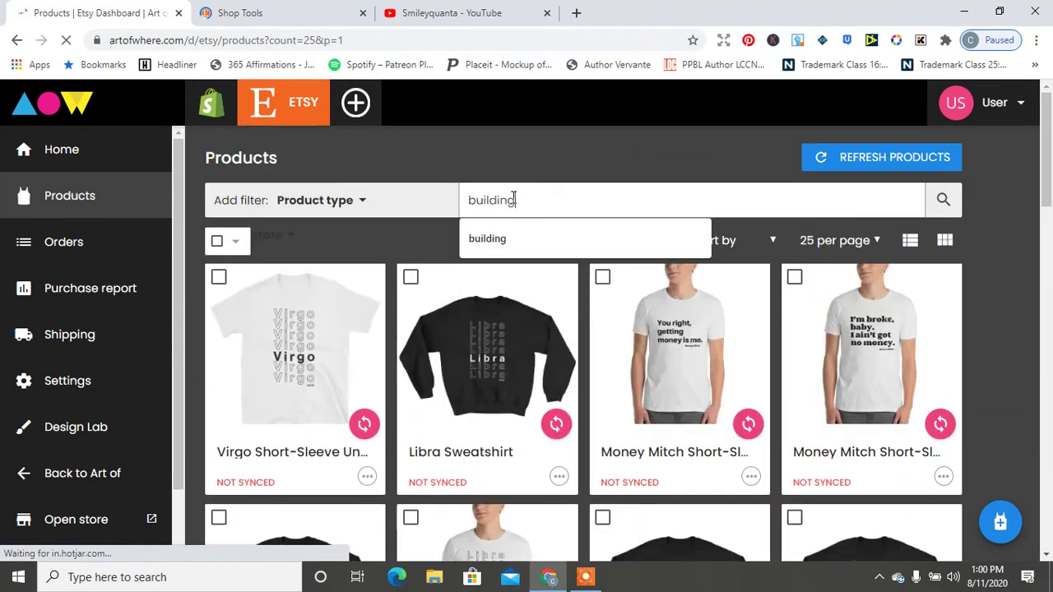
pyautogui.write('lding')
pyautogui.press('BackSpace')
pyautogui.press('BackSpace')
pyautogui.press('BackSpace')
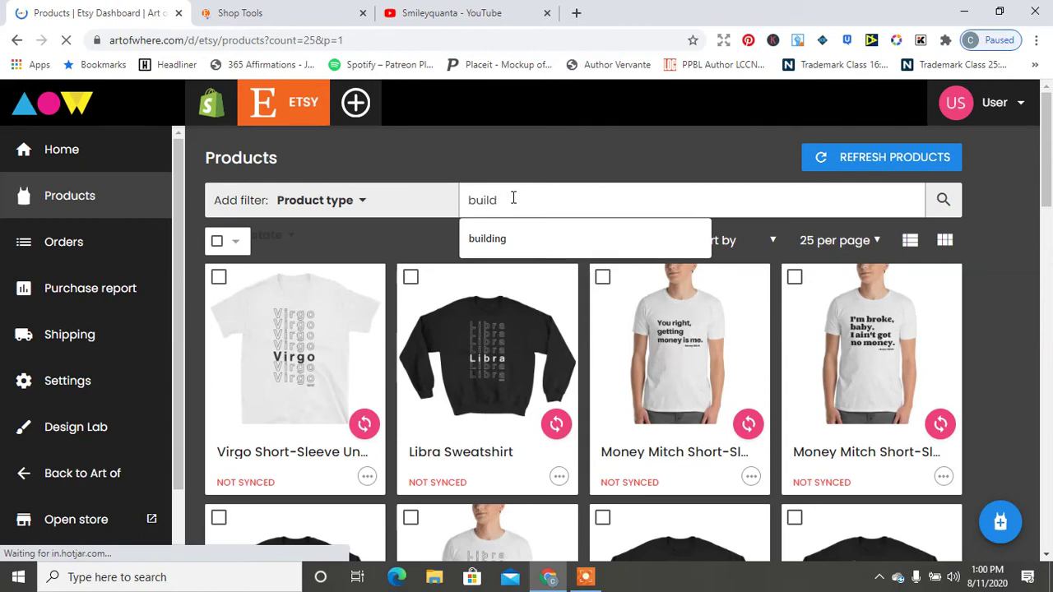
pyautogui.press('BackSpace')
pyautogui.press('BackSpace')
pyautogui.press('BackSpace')
pyautogui.press('BackSpace')
pyautogui.press('BackSpace')
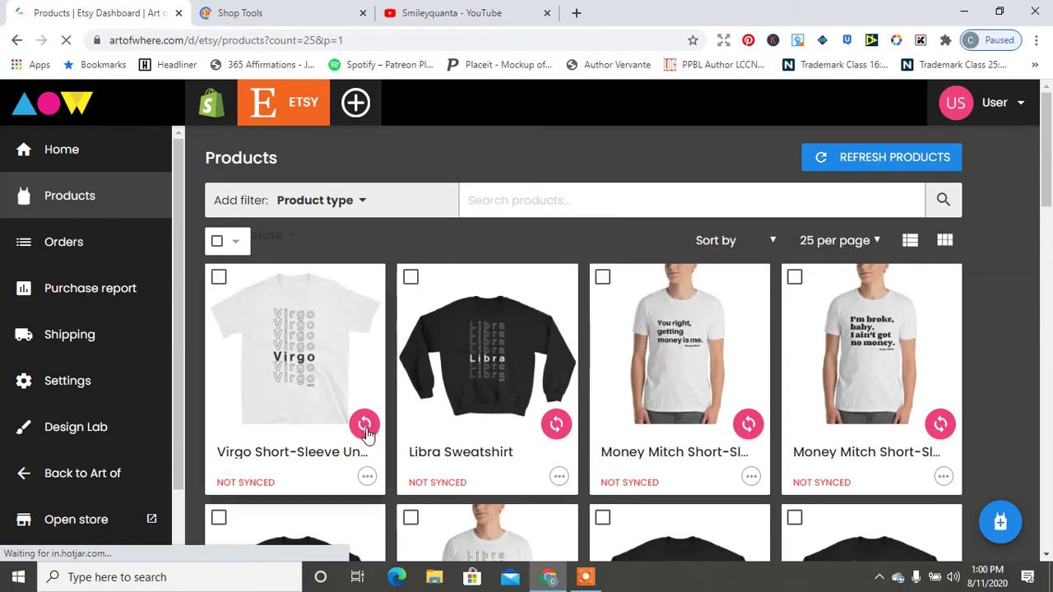
# Step: Open product syncing for the Virgo Short-Sleeve Unisex T-Shirt and try to sync its 3X variant with the Unisex Tee from the Clothing category
pyautogui.click(365, 424)
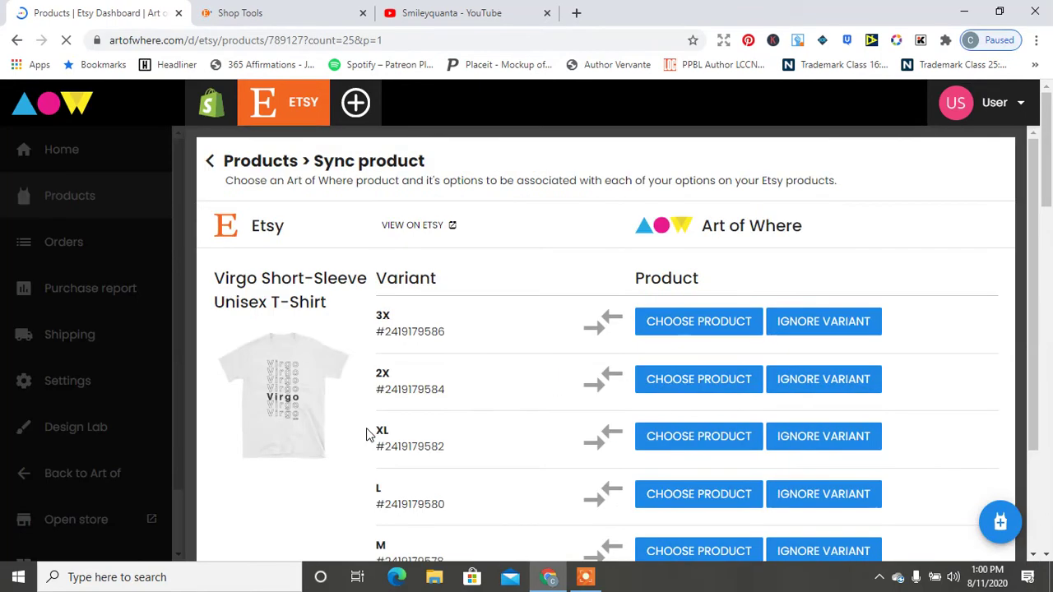
pyautogui.click(665, 332)
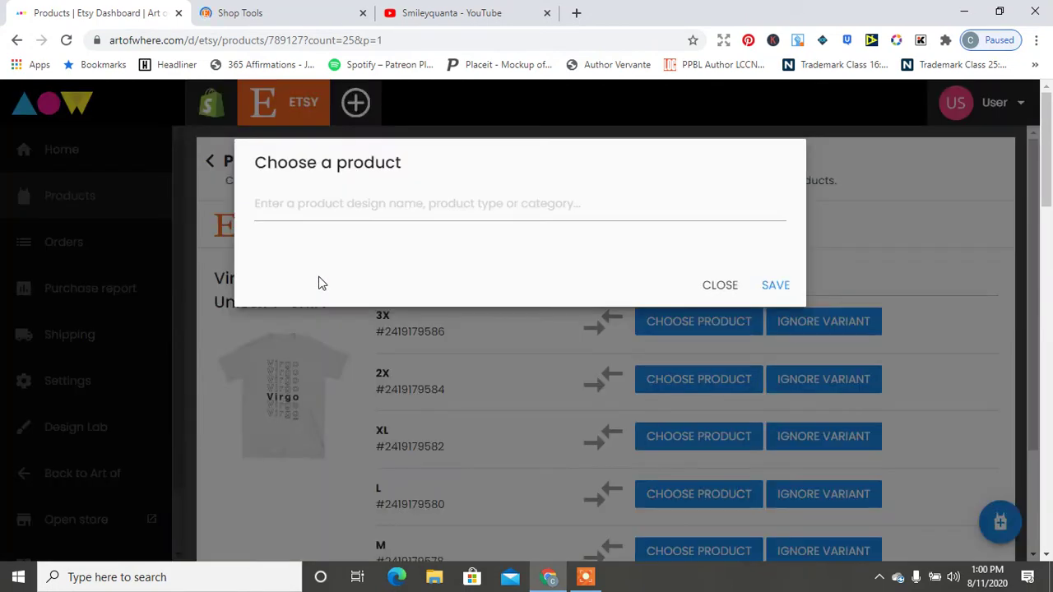
pyautogui.click(305, 203)
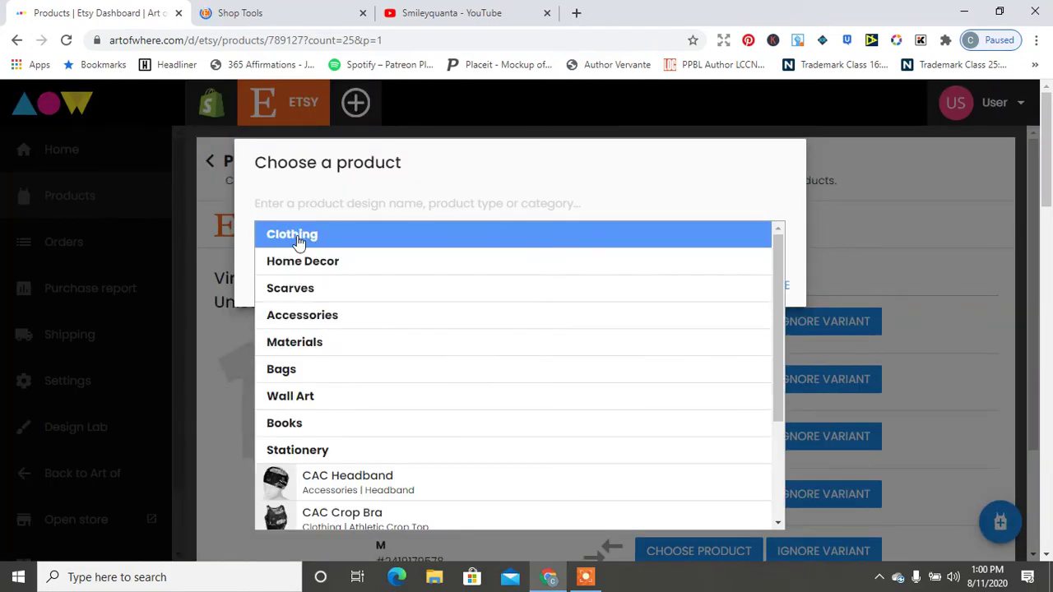
pyautogui.click(297, 237)
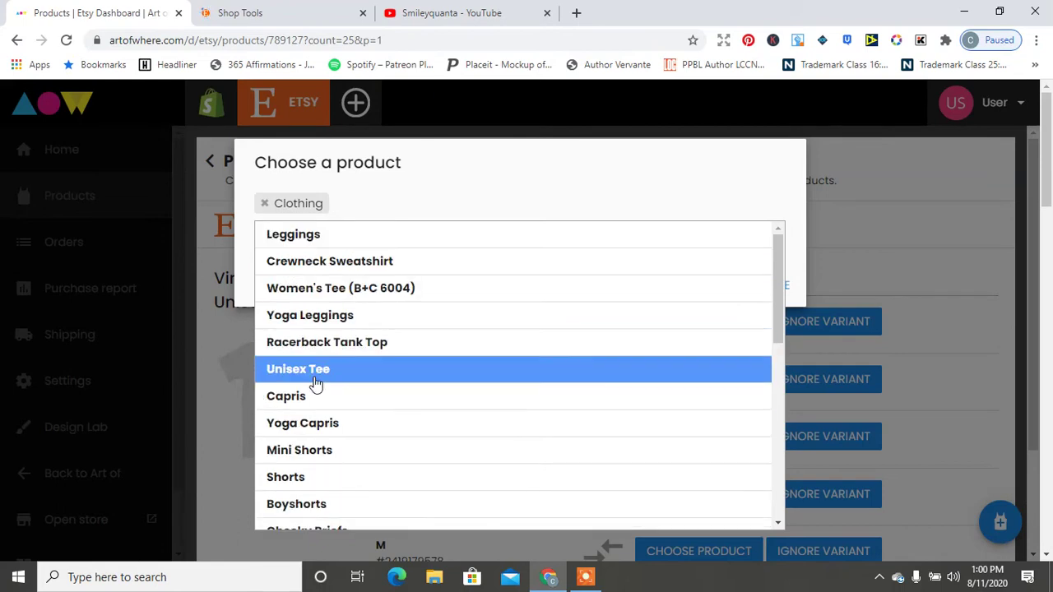
pyautogui.click(315, 374)
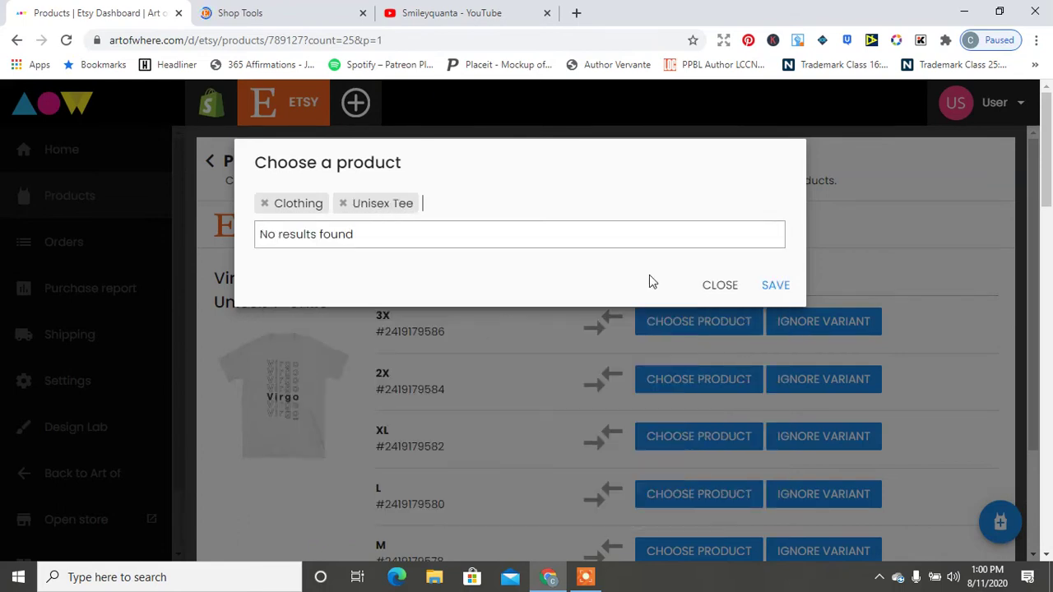
pyautogui.click(774, 286)
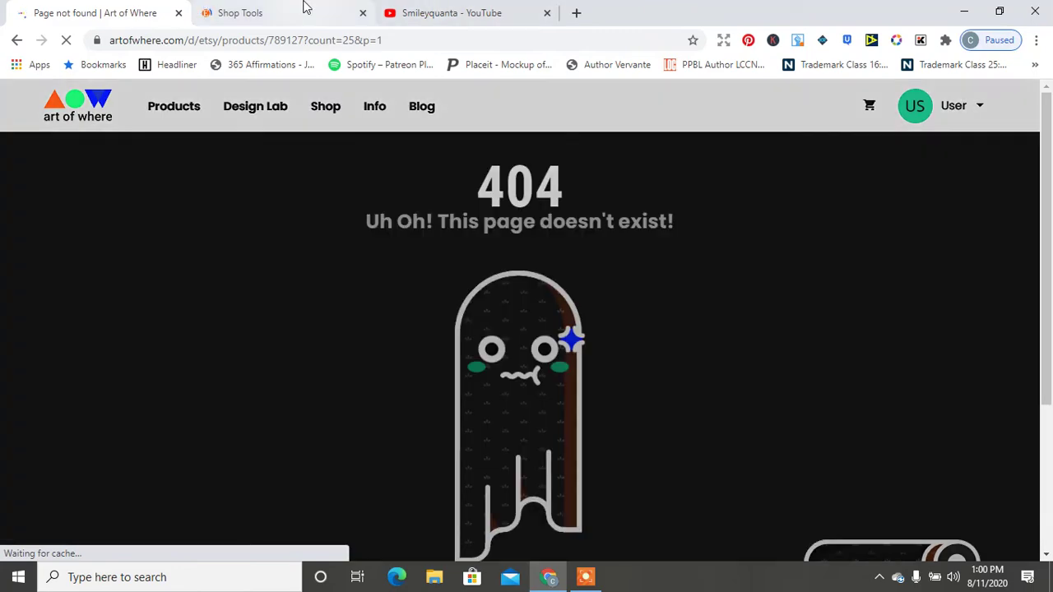
pyautogui.click(304, 7)
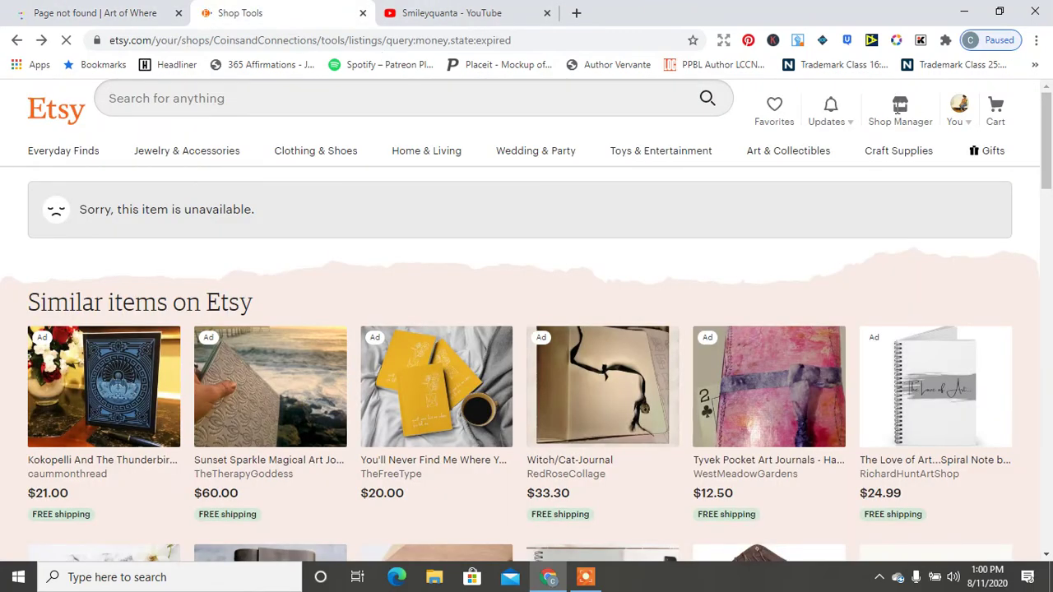
pyautogui.click(68, 10)
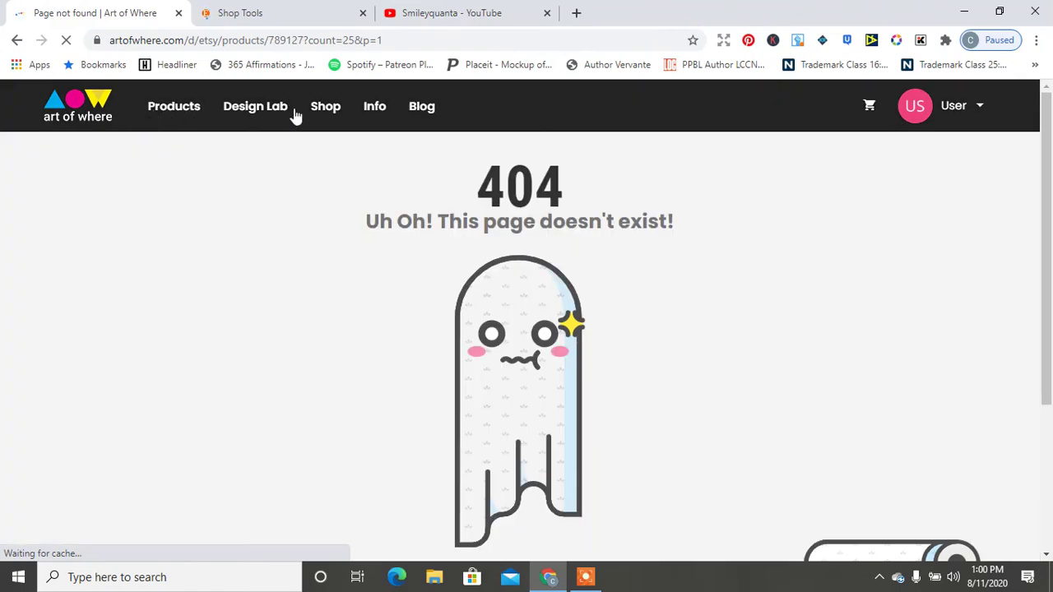
pyautogui.click(174, 106)
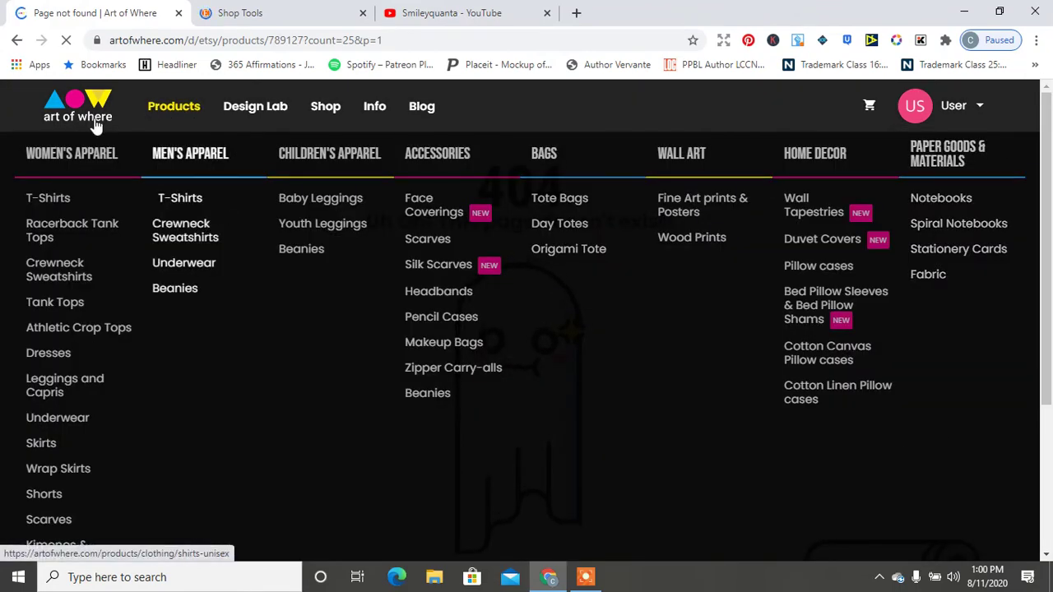
pyautogui.click(301, 8)
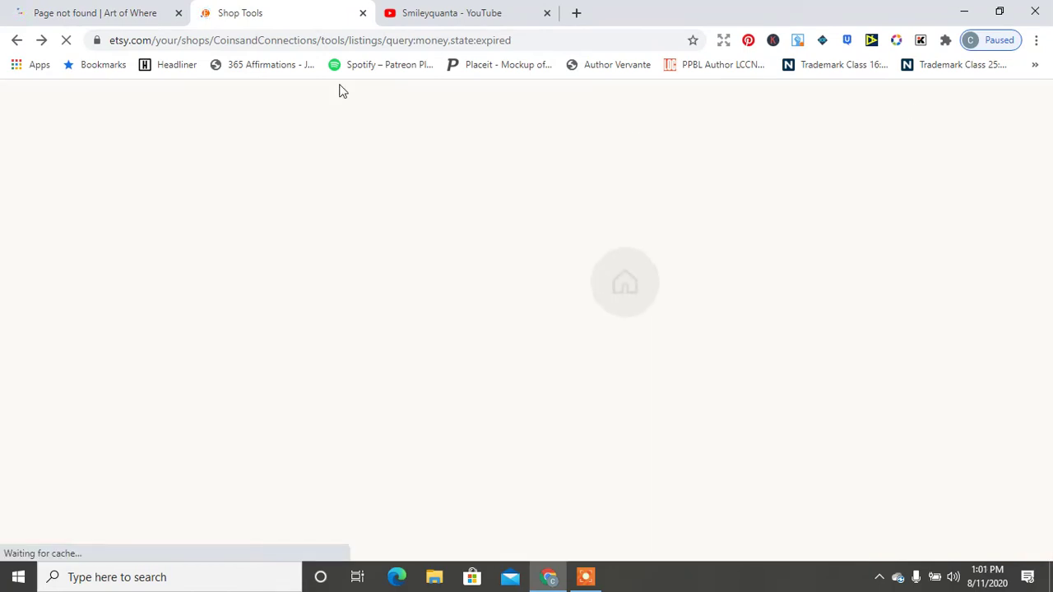
pyautogui.click(151, 10)
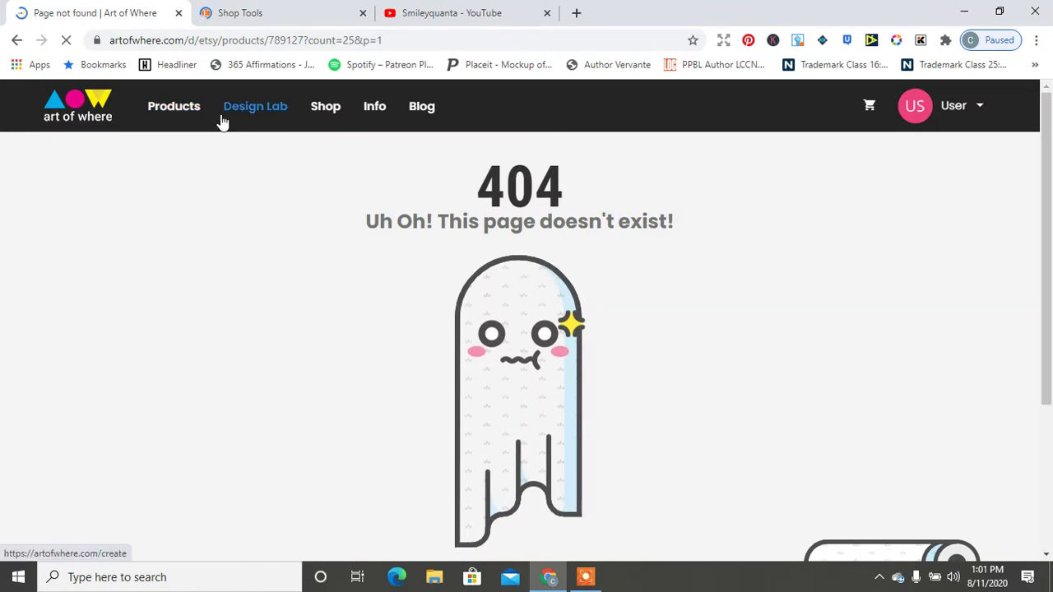
pyautogui.moveTo(183, 118)
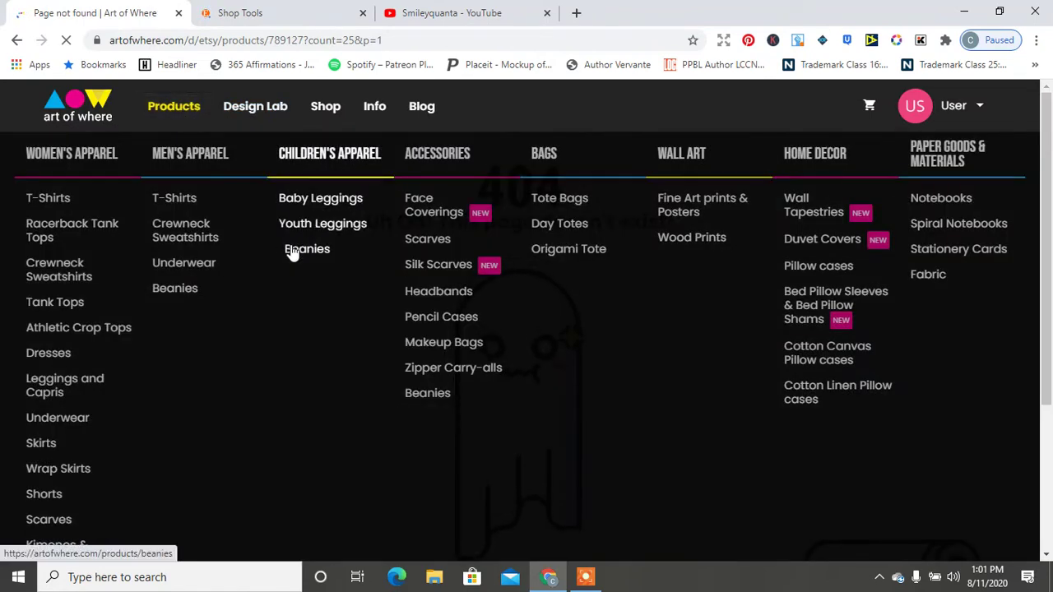
pyautogui.click(990, 109)
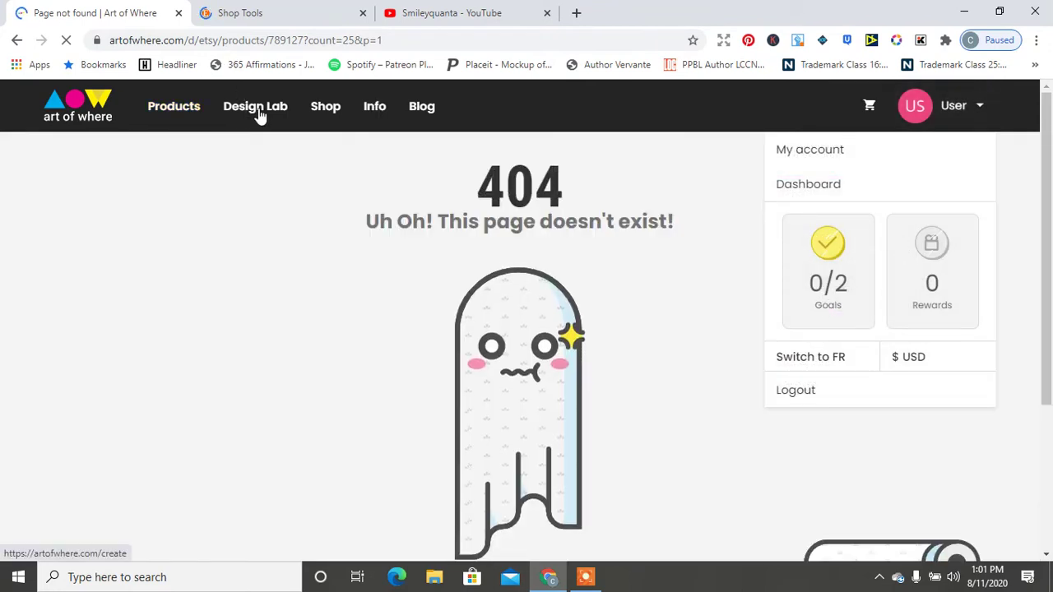
pyautogui.click(260, 115)
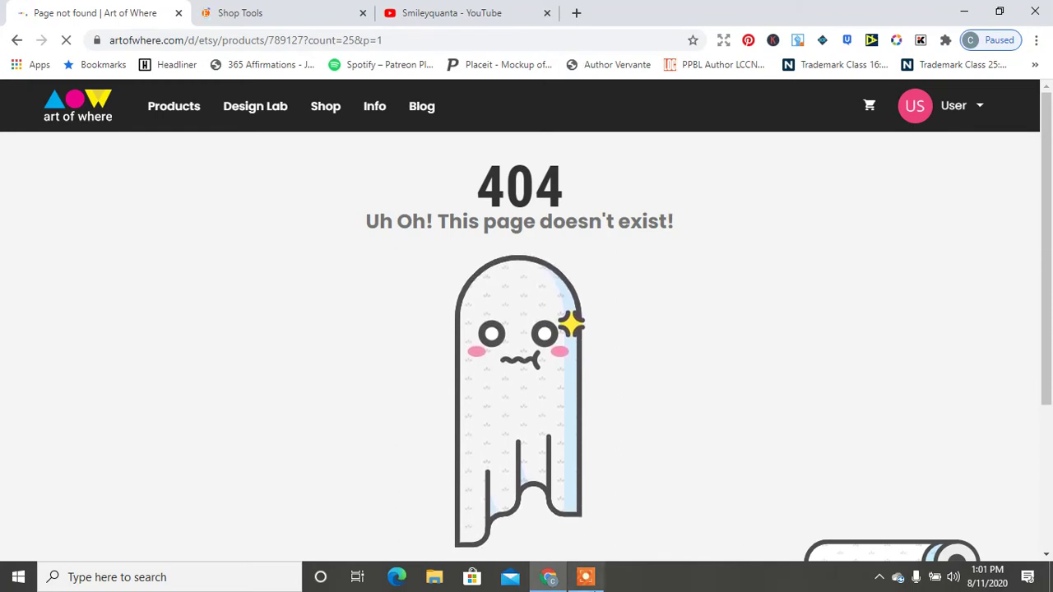
pyautogui.click(586, 579)
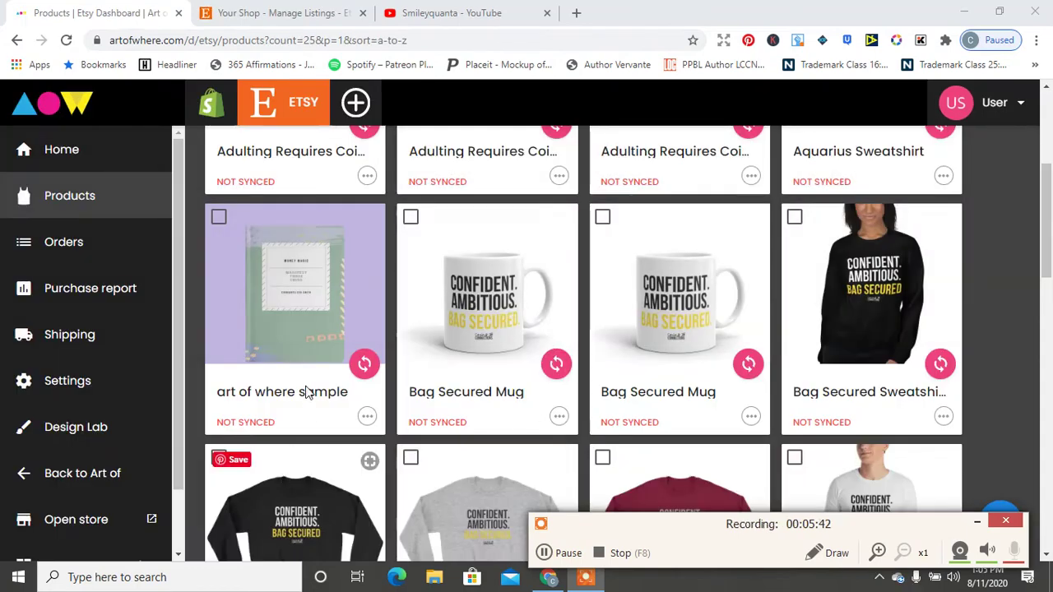
# Step: Sync the 'art of where sample' listing's default variant with the Bigger & Better Small Journal from Books, in size Small with Plain pages
pyautogui.click(366, 372)
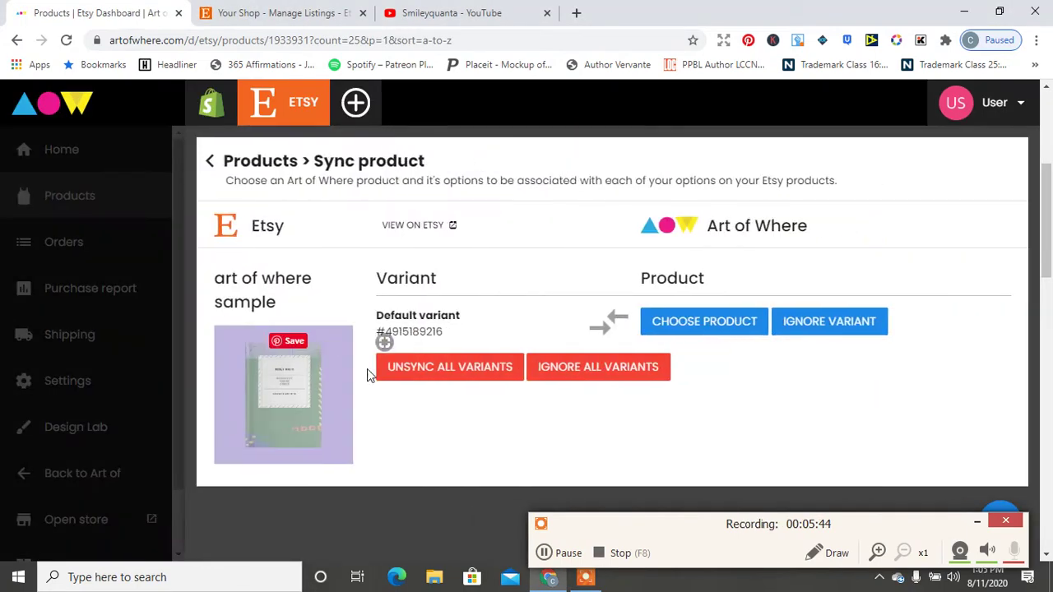
pyautogui.click(676, 324)
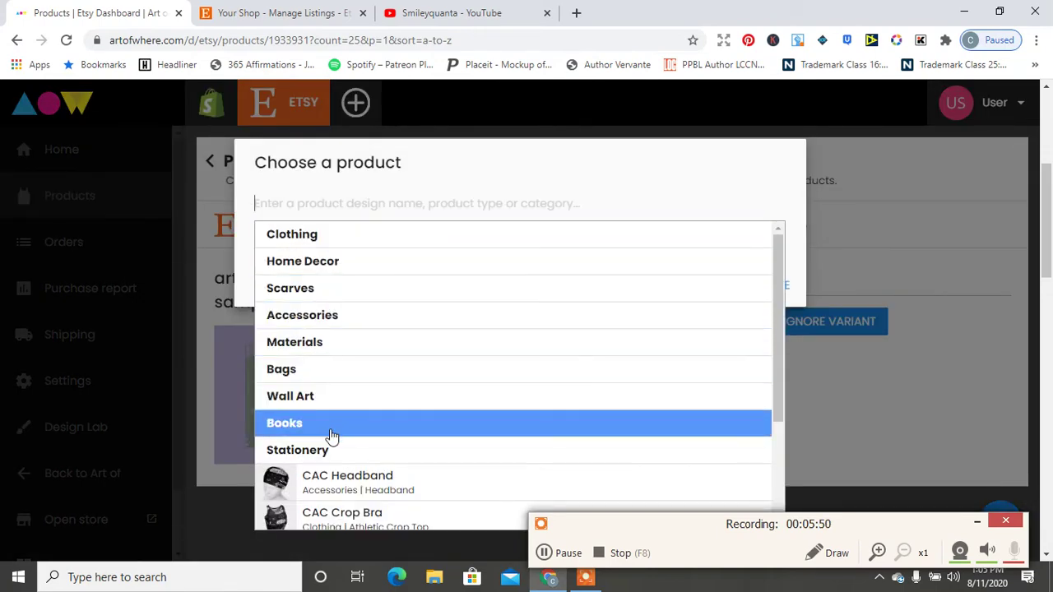
pyautogui.click(332, 435)
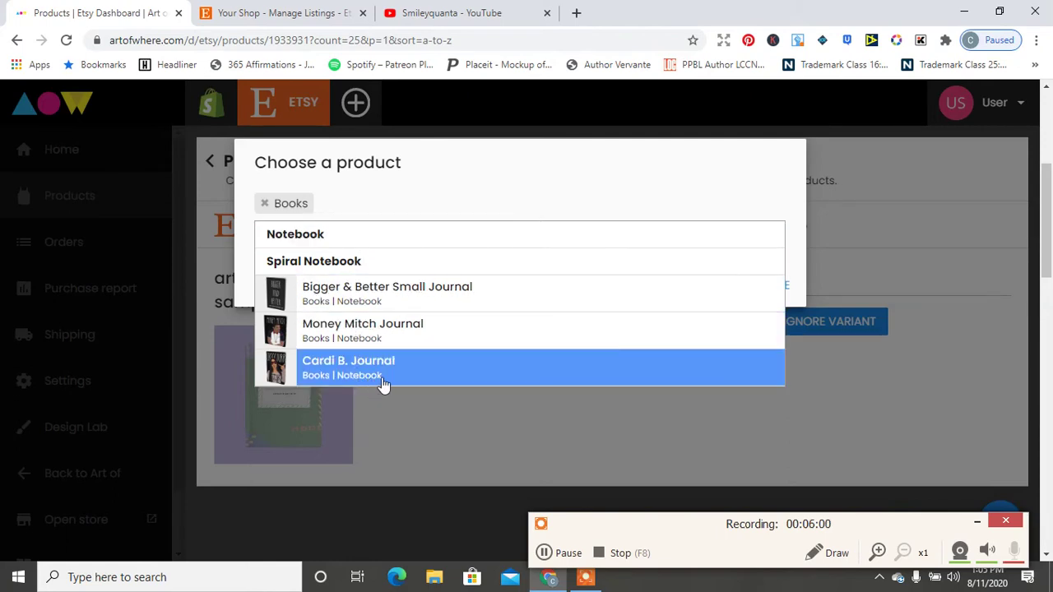
pyautogui.click(384, 298)
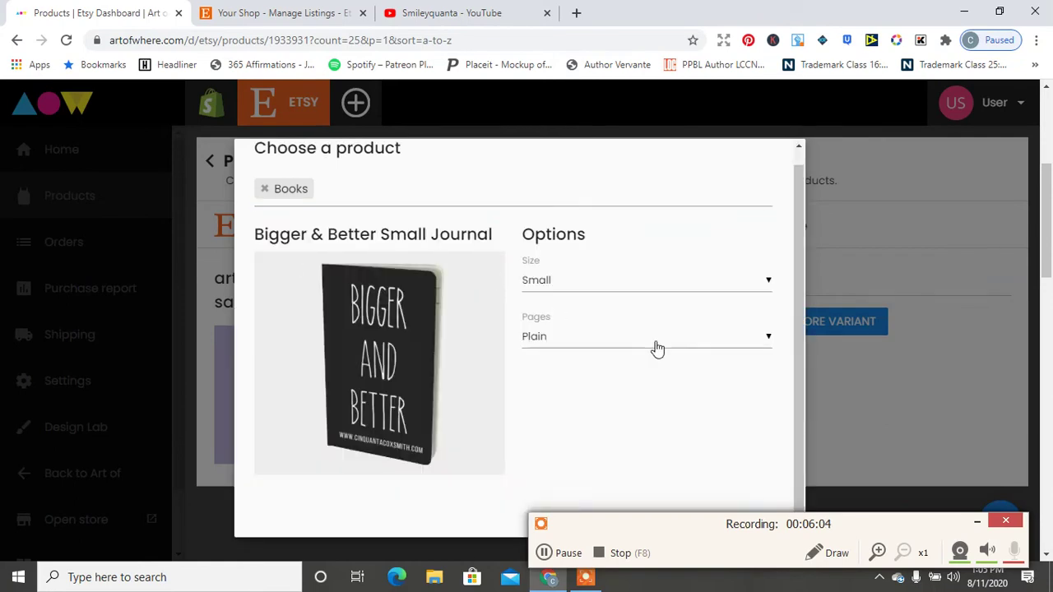
pyautogui.moveTo(801, 293); pyautogui.dragTo(802, 349)
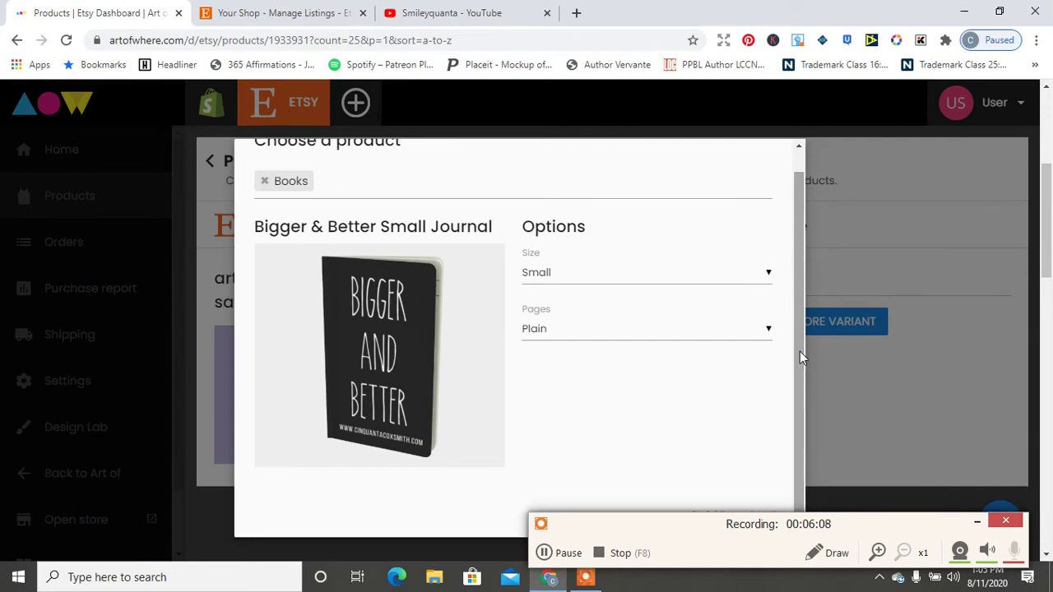
pyautogui.click(977, 521)
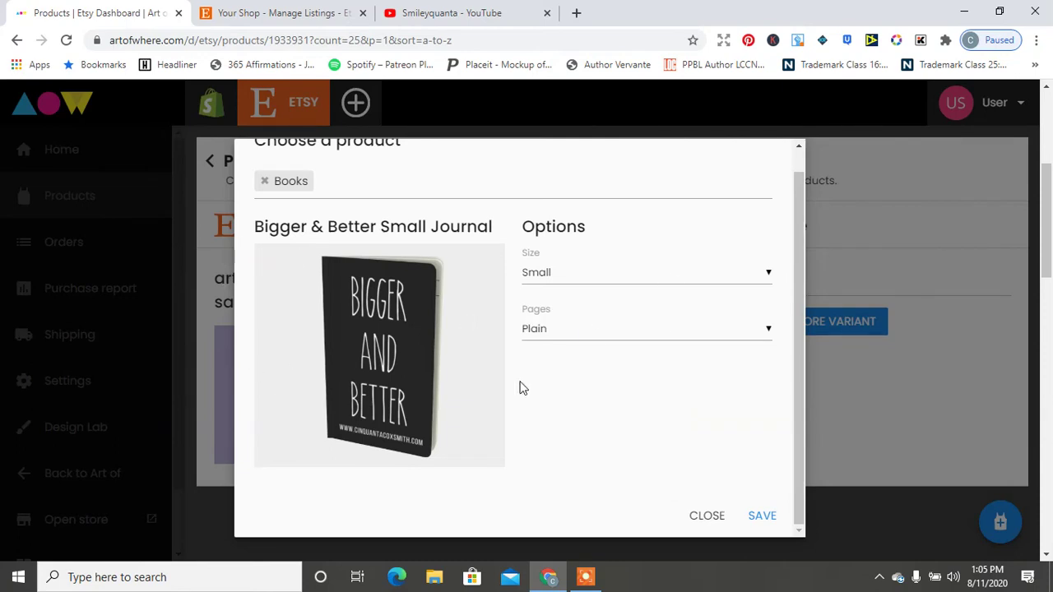
pyautogui.click(769, 516)
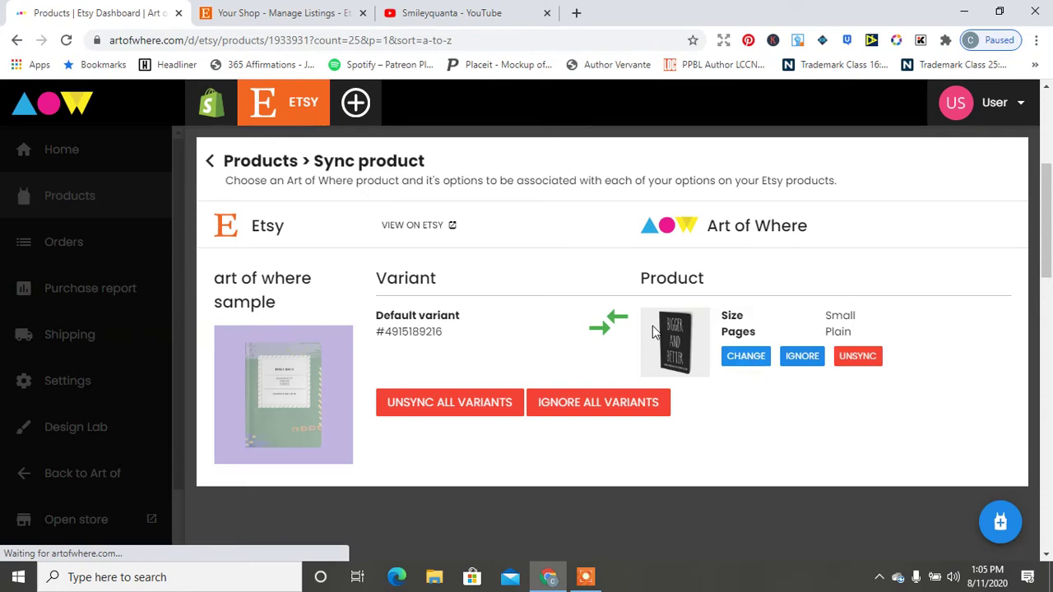
# Step: View the product categories that can be added to the Etsy store, and check the 'art of where sample' listing in the Etsy shop
pyautogui.click(1003, 524)
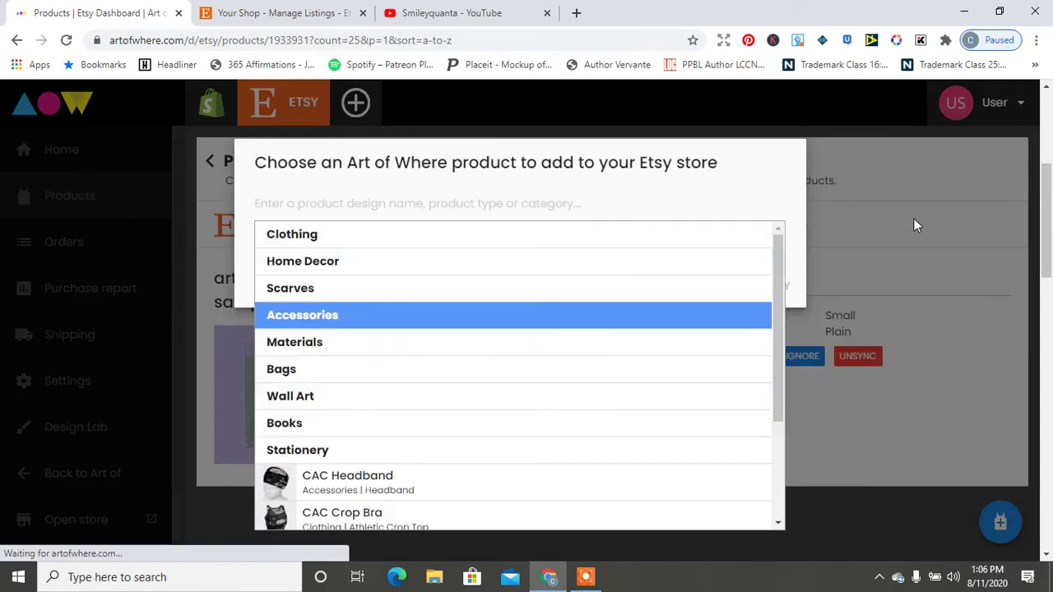
pyautogui.click(914, 218)
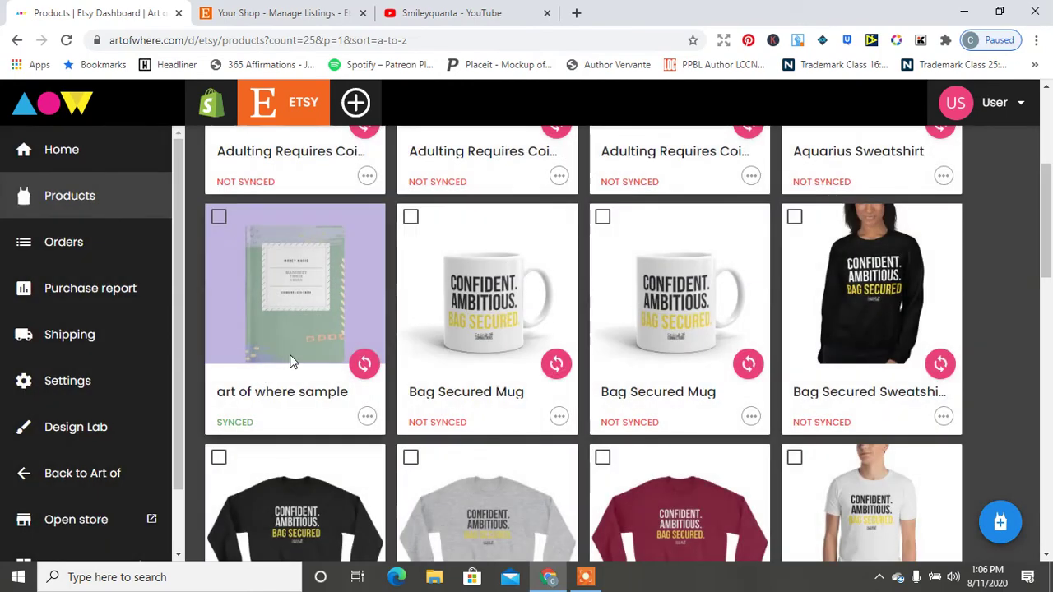
pyautogui.click(318, 10)
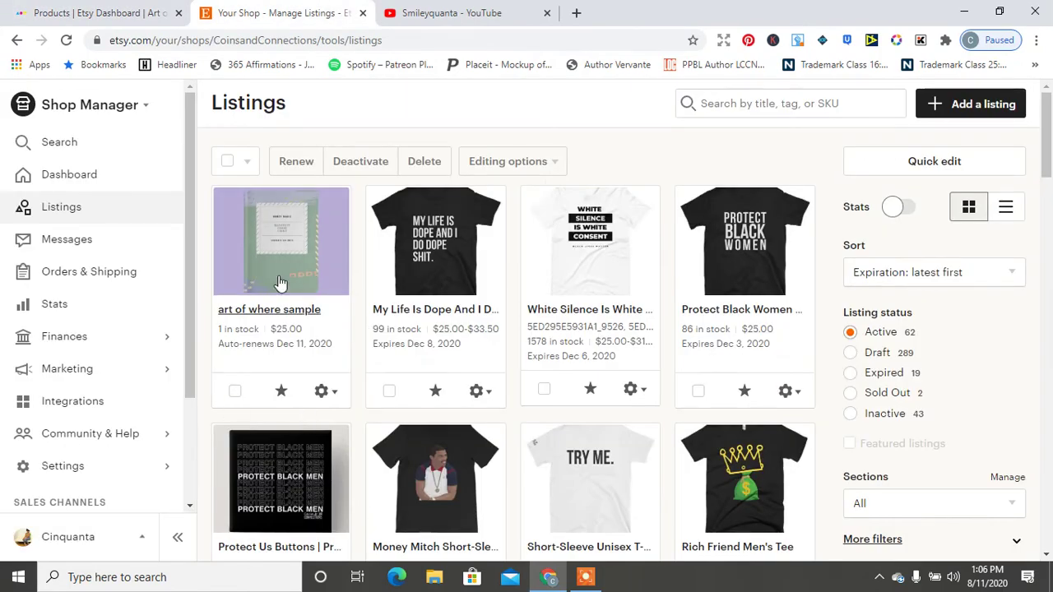
pyautogui.click(103, 12)
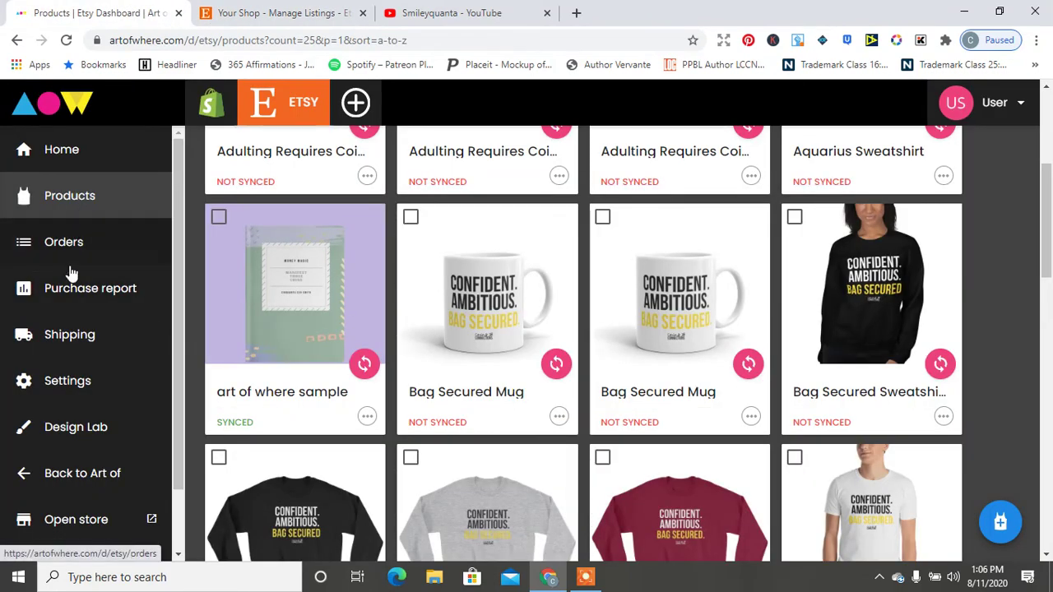
# Step: Go back to the Art of Where home page, and permanently delete the 'art of where sample' listing from the Etsy shop
pyautogui.click(69, 481)
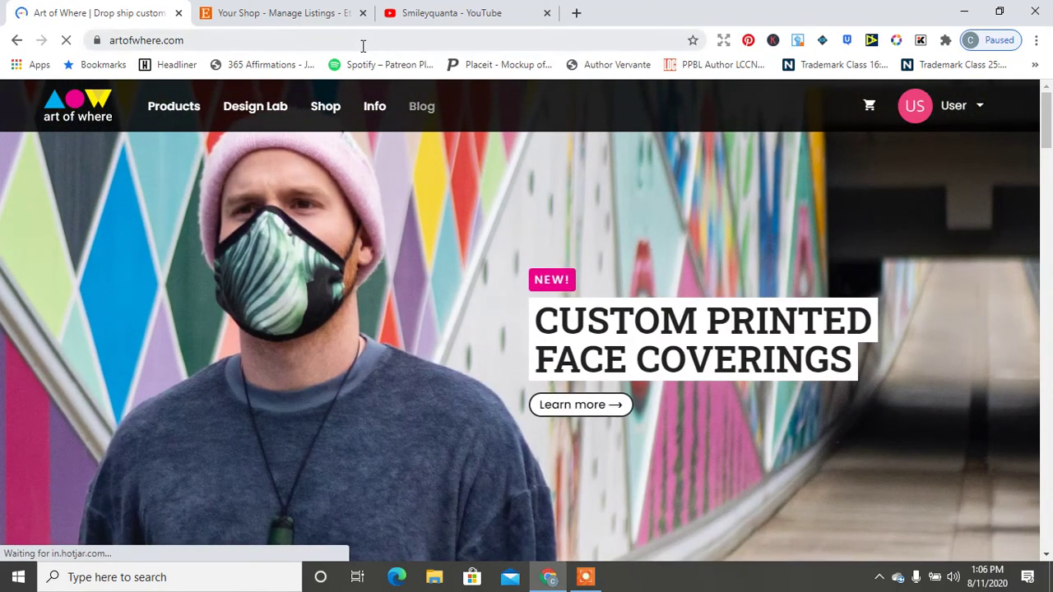
pyautogui.moveTo(326, 107)
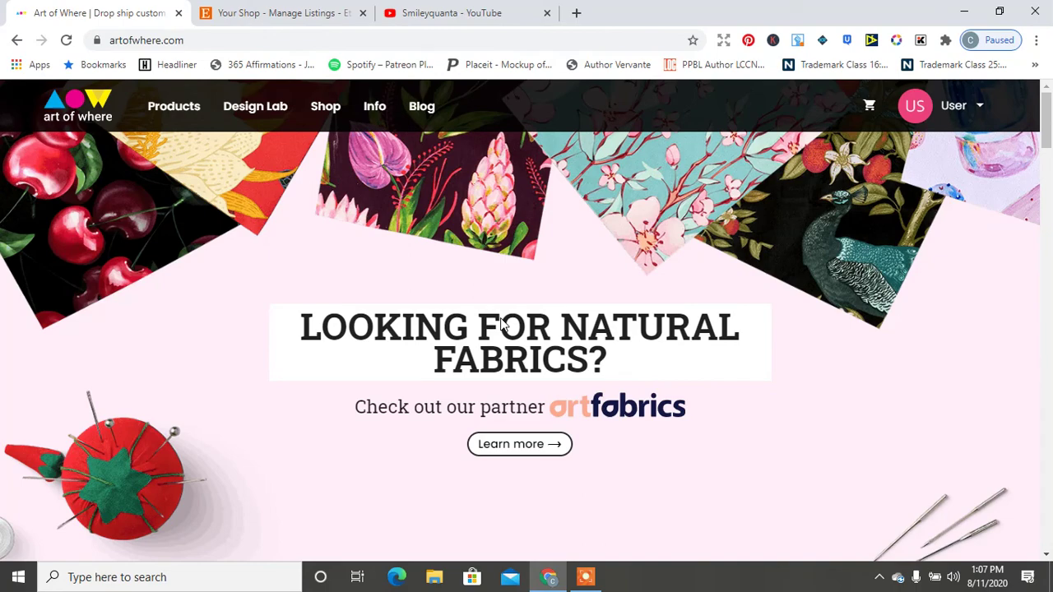
pyautogui.click(247, 13)
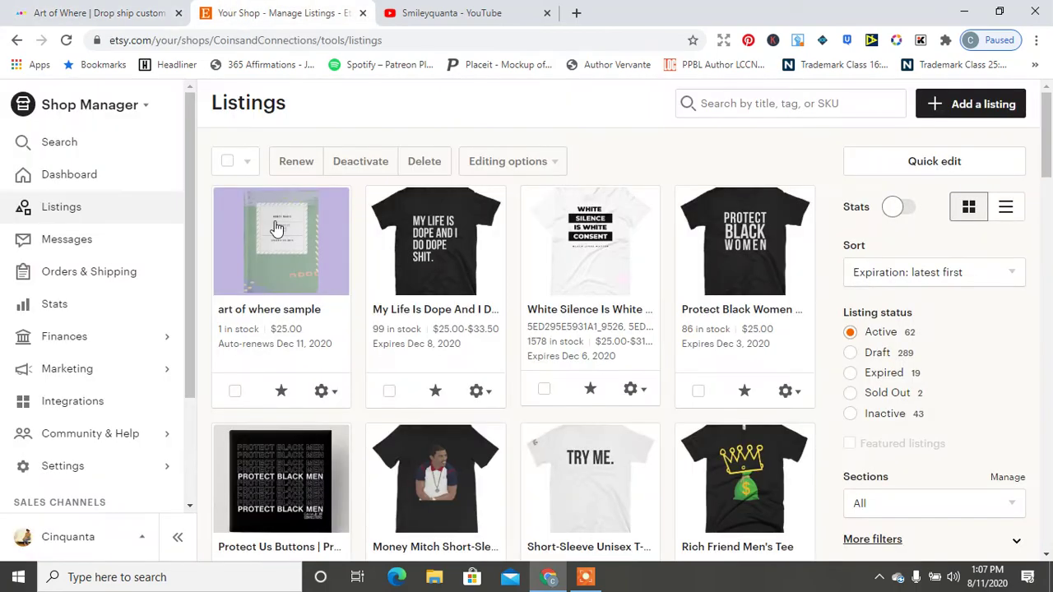
pyautogui.click(236, 392)
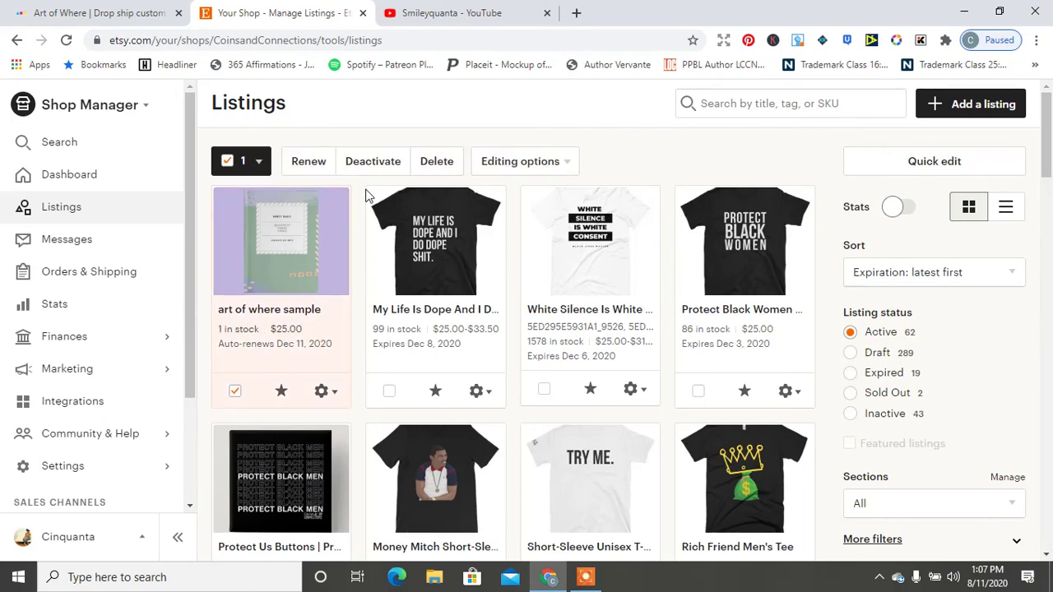
pyautogui.click(424, 164)
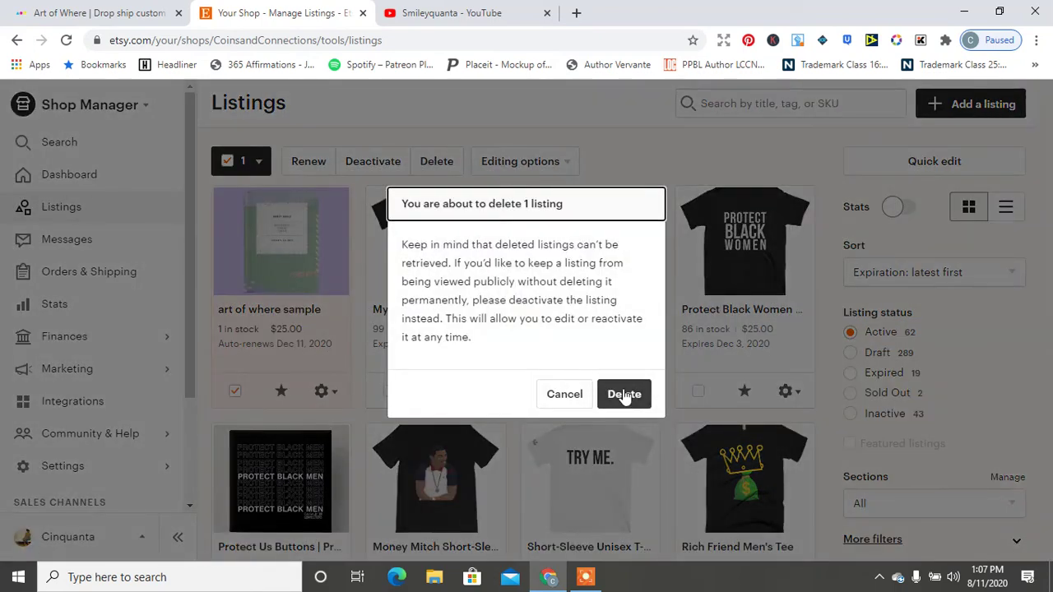
pyautogui.click(625, 395)
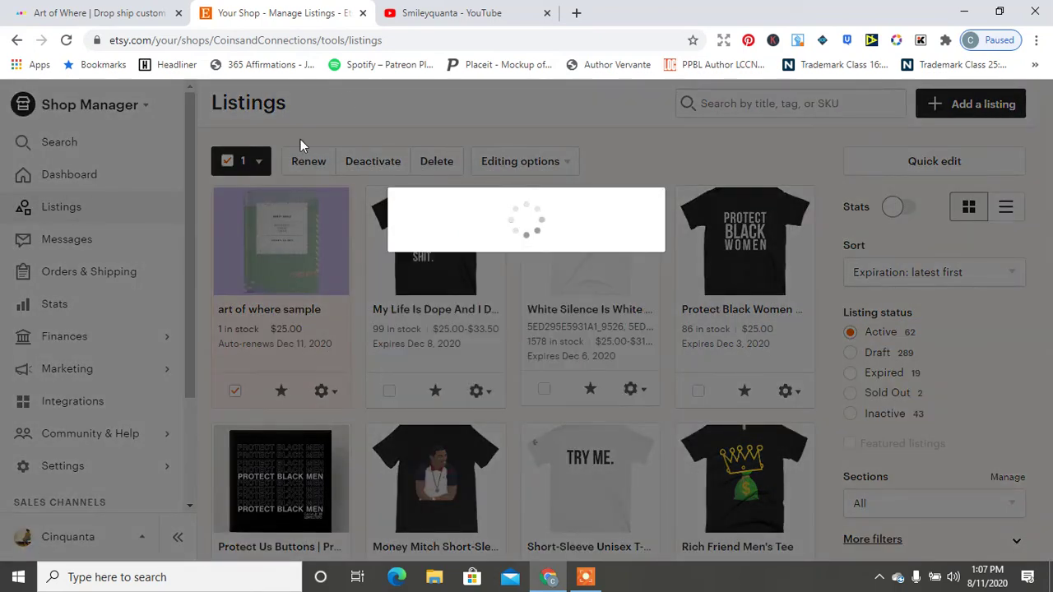
# Step: Switch to the YouTube channel's home page
pyautogui.click(489, 18)
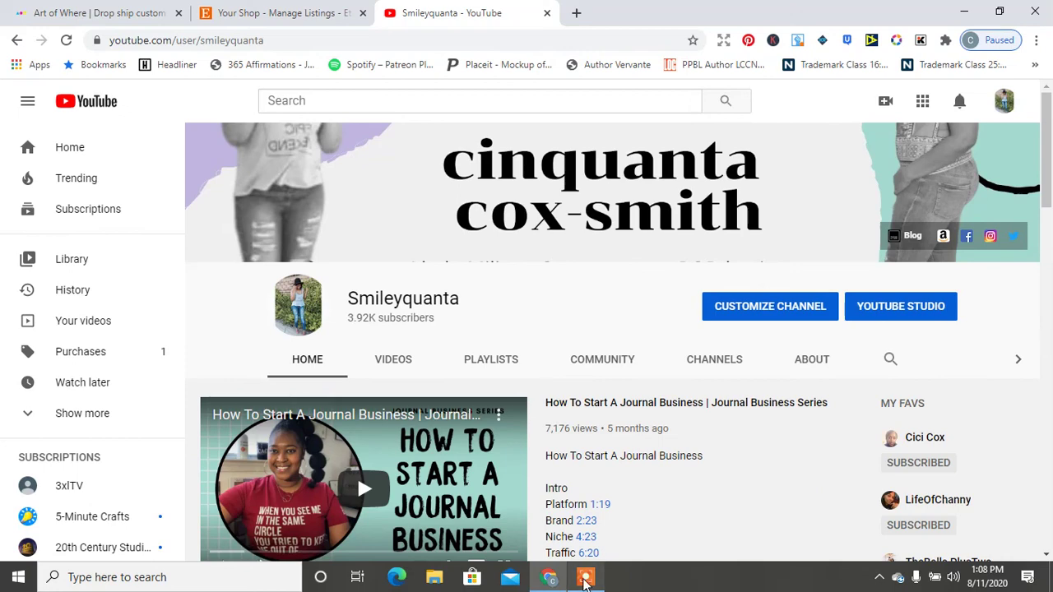
pyautogui.click(585, 577)
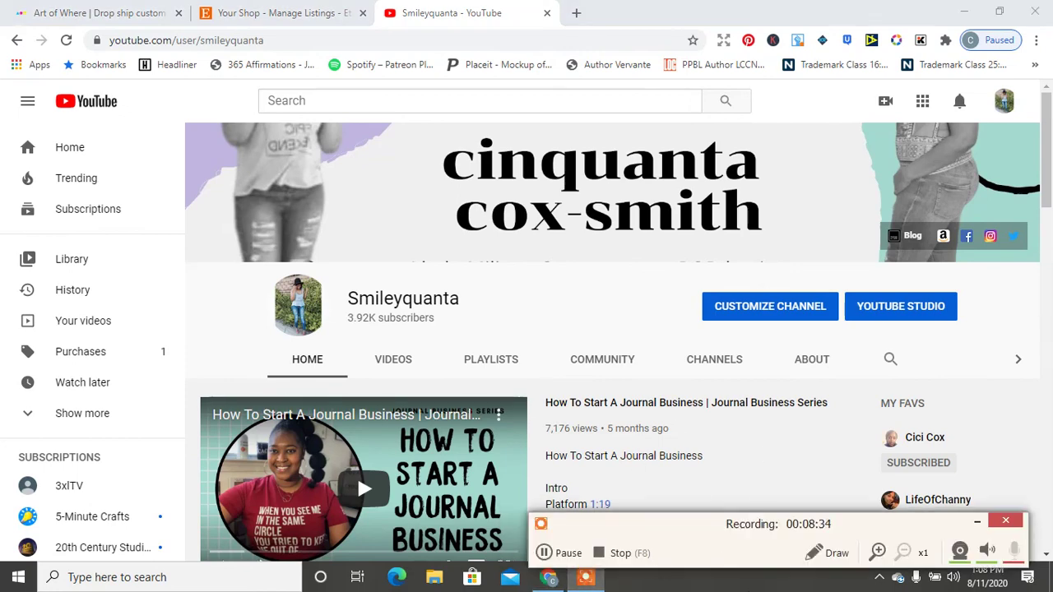